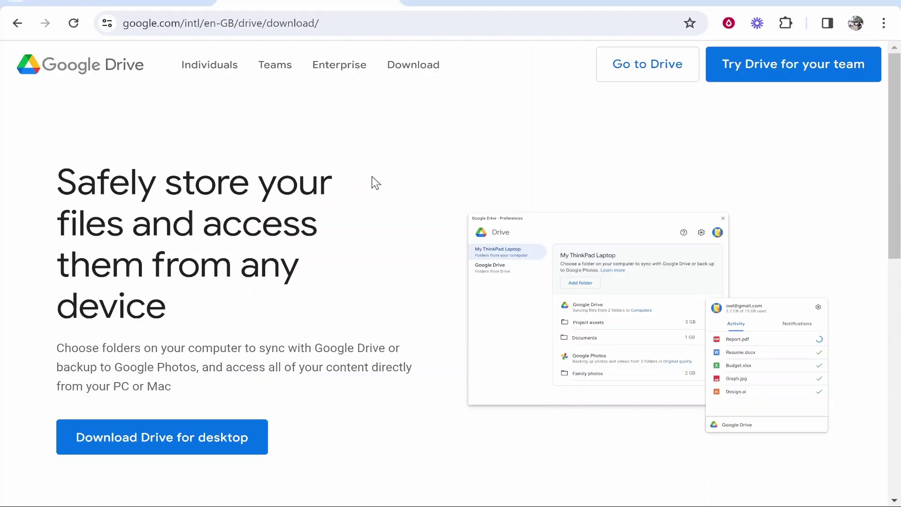
# Search Google for 'google drive desktop' and open the Google Drive download result
pyautogui.click(433, 2)
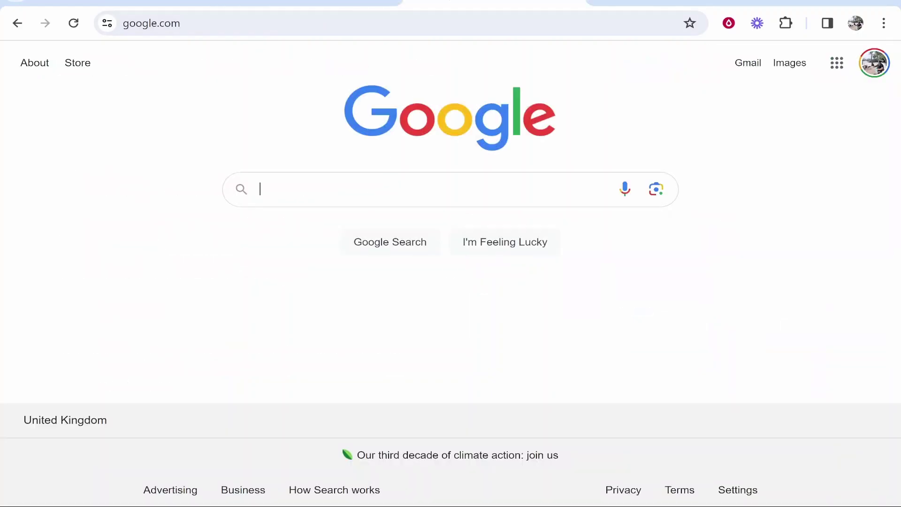
pyautogui.write('google drive ')
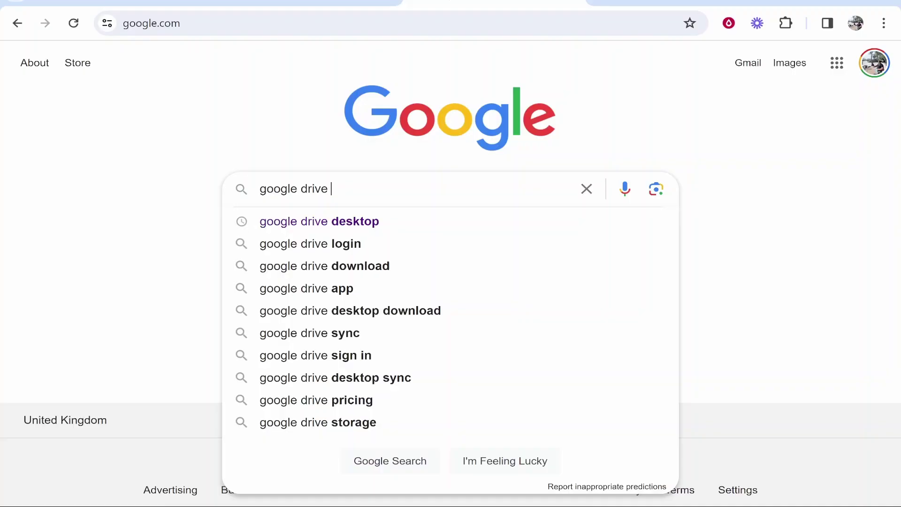
pyautogui.write('desktop')
pyautogui.press('Return')
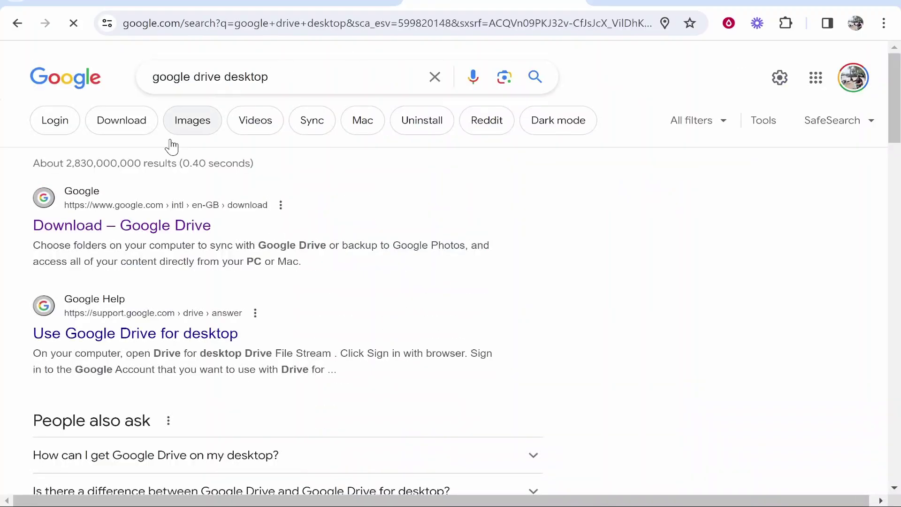
pyautogui.click(87, 226)
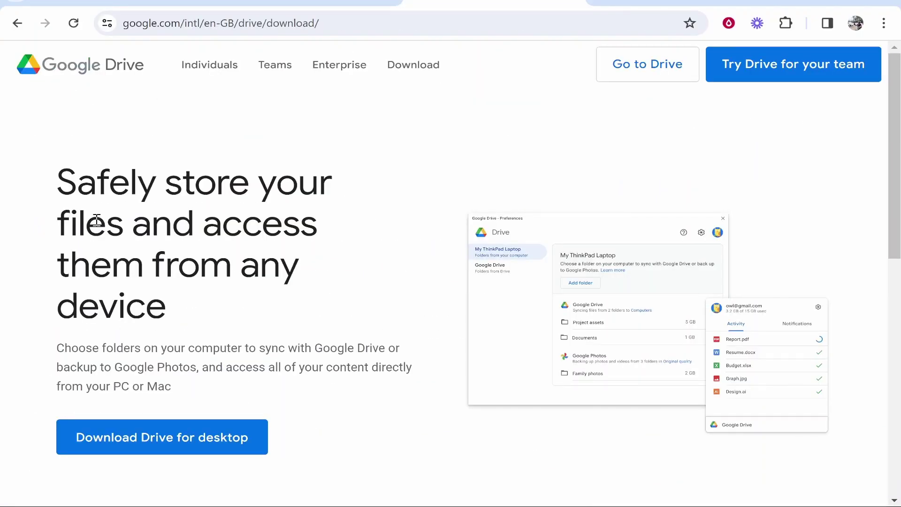
# Download the 174 MB GoogleDriveSetup.exe installer, keeping it despite the unverified-file warning
pyautogui.moveTo(63, 180); pyautogui.dragTo(306, 302)
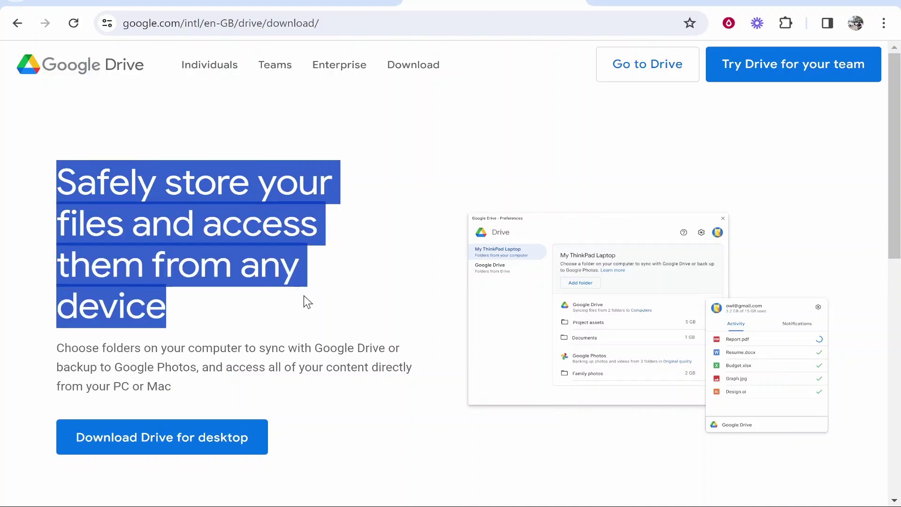
pyautogui.click(305, 259)
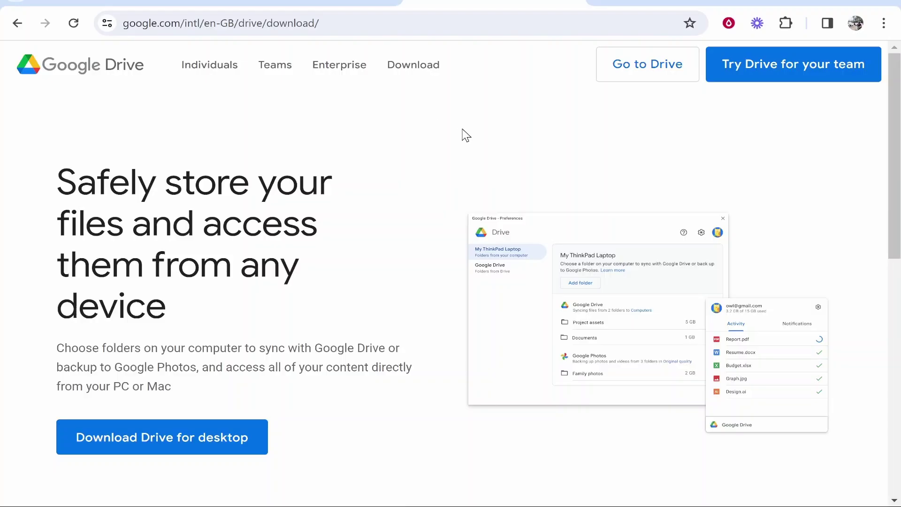
pyautogui.click(143, 442)
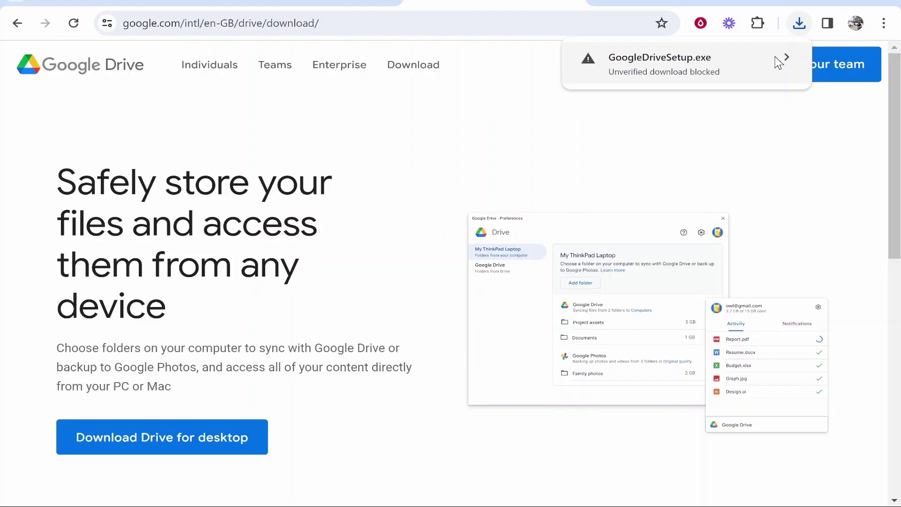
pyautogui.click(775, 58)
pyautogui.click(688, 151)
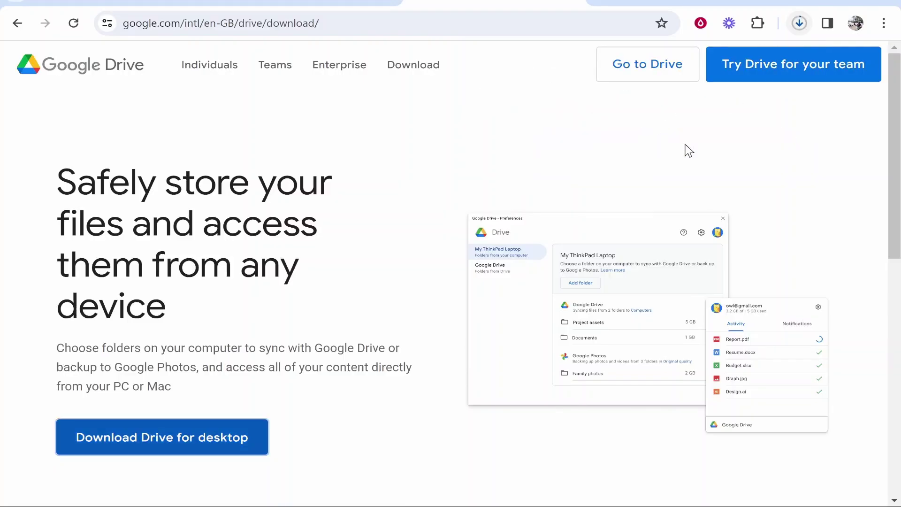
pyautogui.click(800, 23)
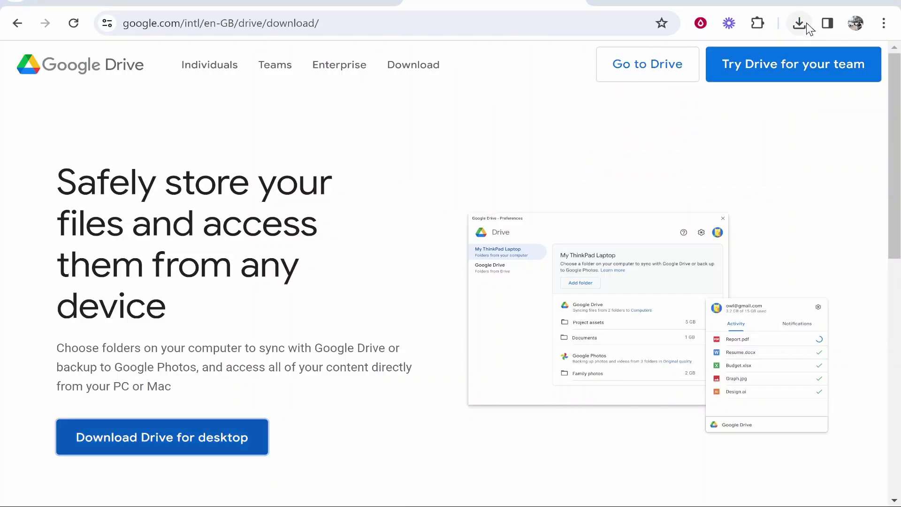
pyautogui.click(799, 23)
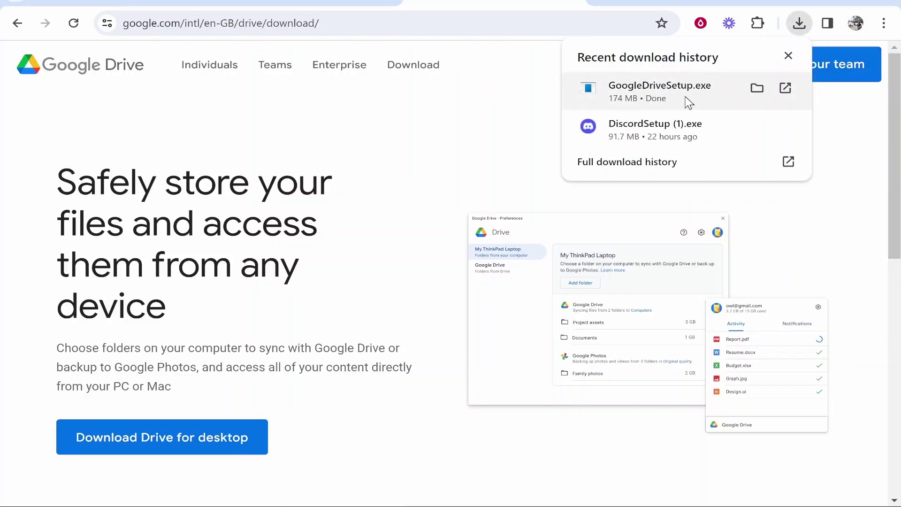
# Run GoogleDriveSetup.exe with a desktop shortcut, delete the Docs, Sheets and Slides icons, then launch Drive
pyautogui.click(688, 102)
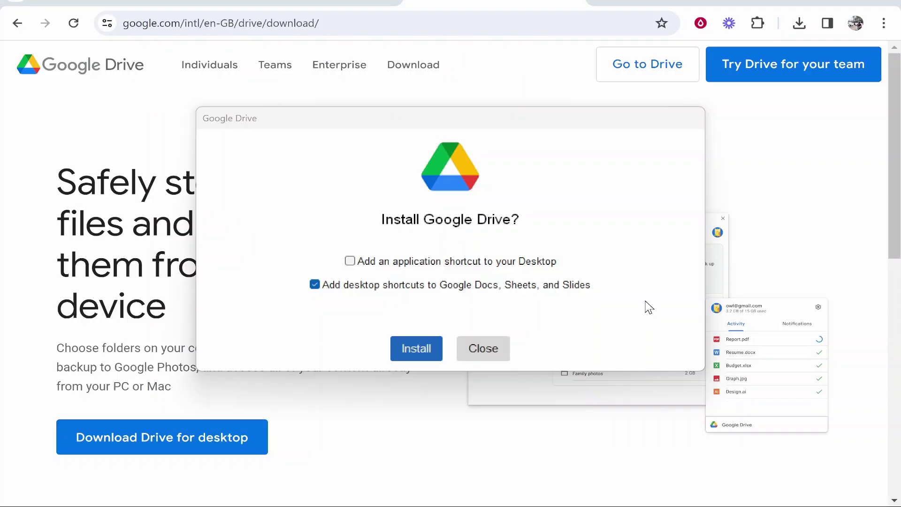
pyautogui.click(840, 4)
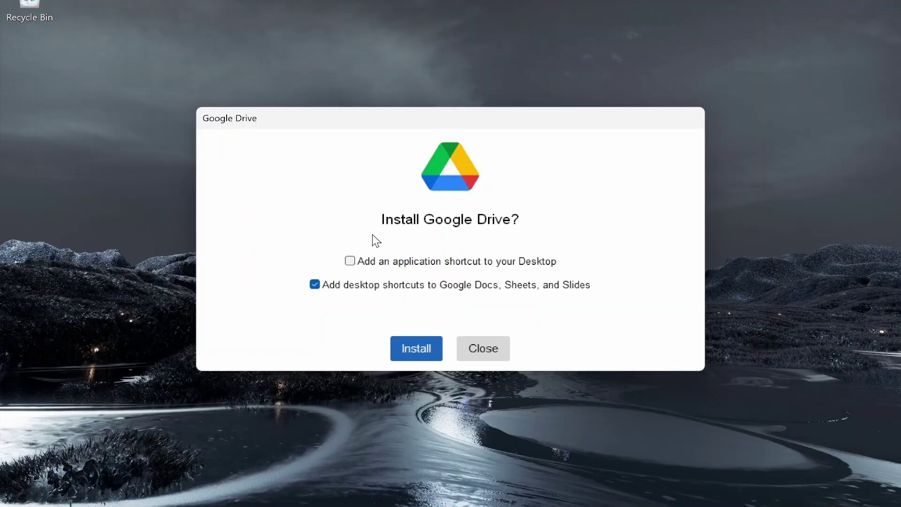
pyautogui.click(350, 261)
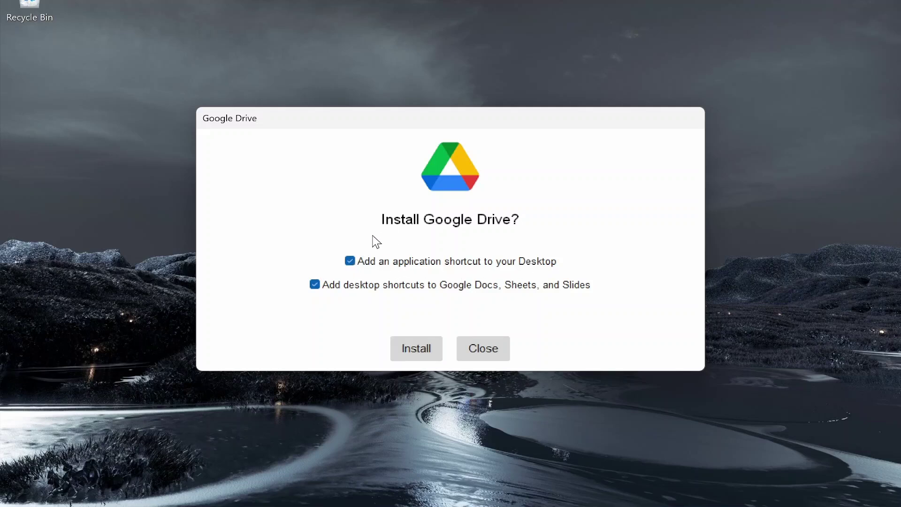
pyautogui.click(417, 351)
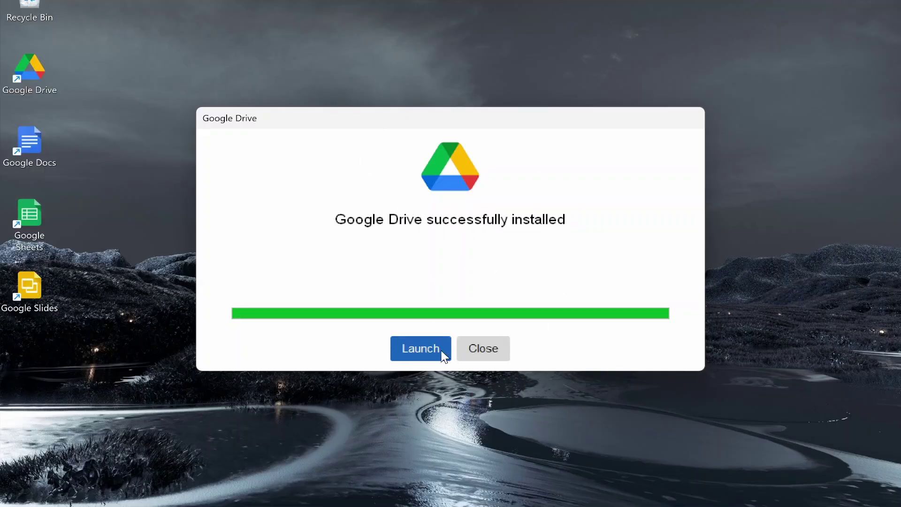
pyautogui.moveTo(173, 340); pyautogui.dragTo(29, 9)
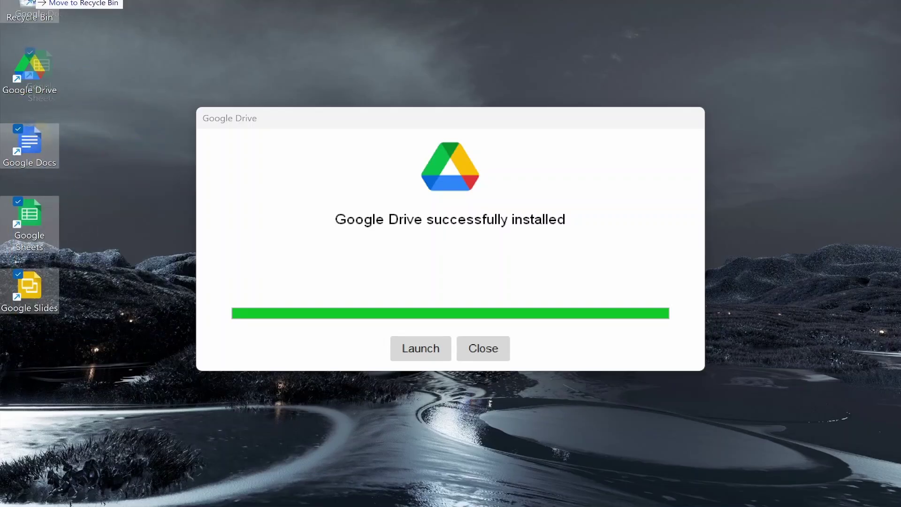
pyautogui.click(402, 353)
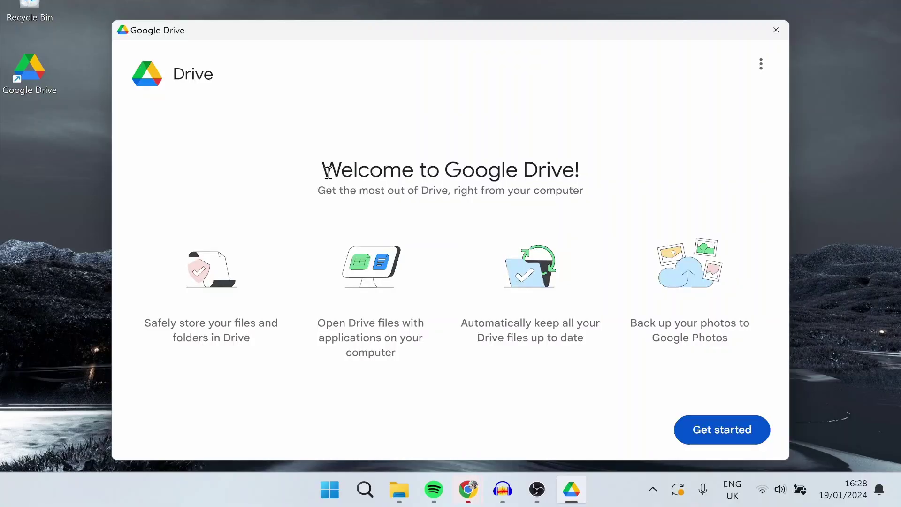
# Move past the 'Welcome to Google Drive!' screen and begin signing in to a Google account
pyautogui.moveTo(323, 170); pyautogui.dragTo(587, 173)
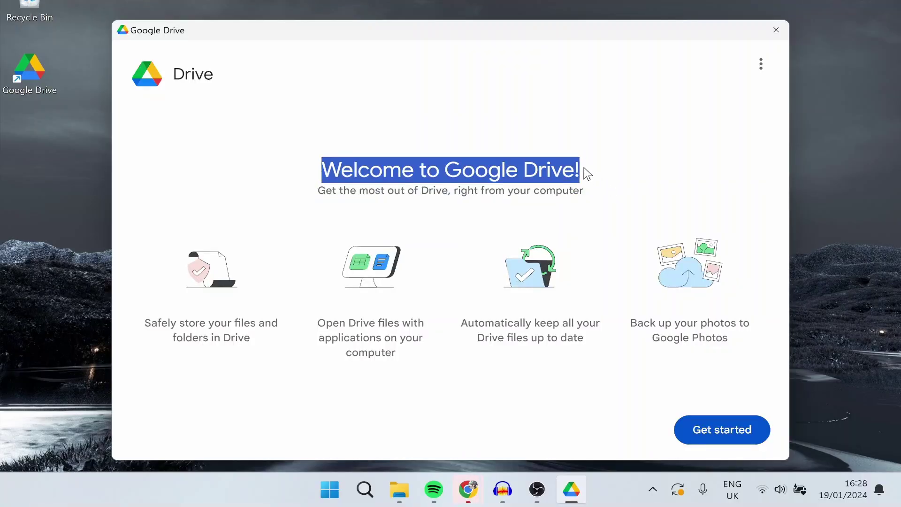
pyautogui.click(406, 192)
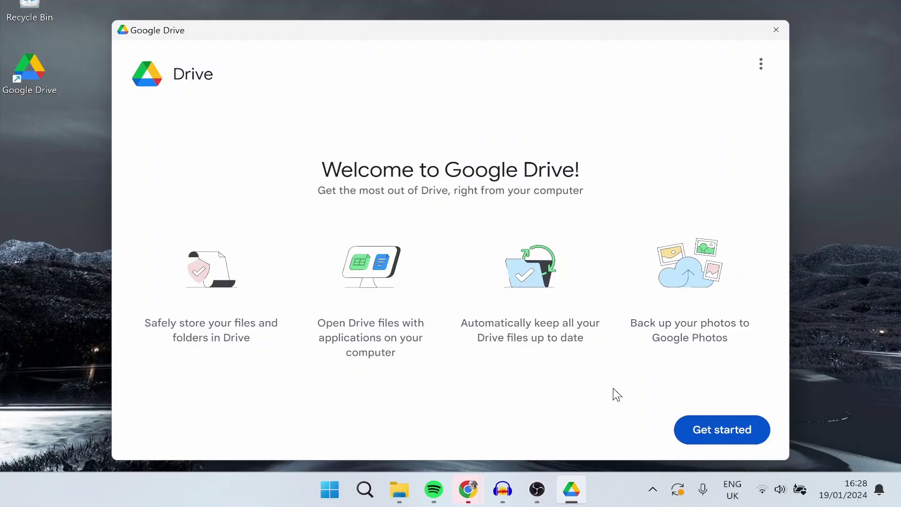
pyautogui.moveTo(613, 388); pyautogui.dragTo(455, 321)
pyautogui.click(490, 332)
pyautogui.click(722, 431)
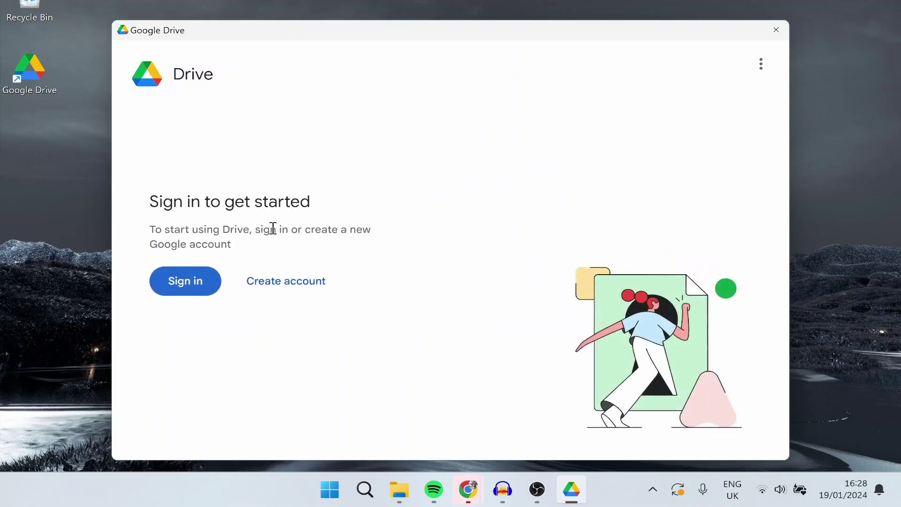
pyautogui.click(196, 285)
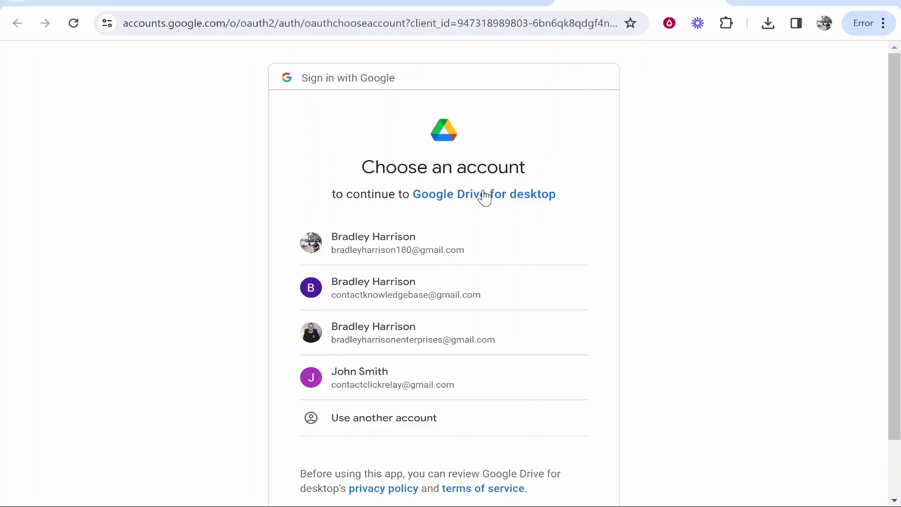
# Sign in with the first listed Google account, confirm it, and close Chrome
pyautogui.click(414, 249)
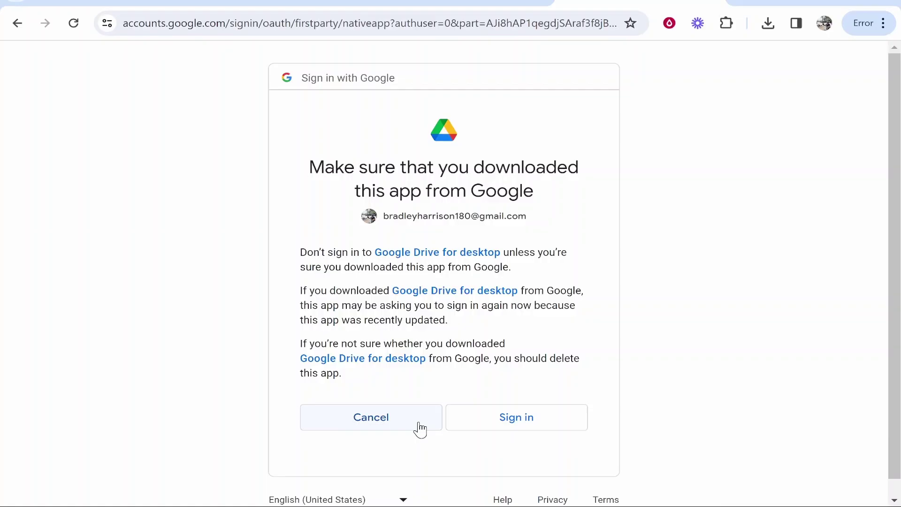
pyautogui.click(543, 425)
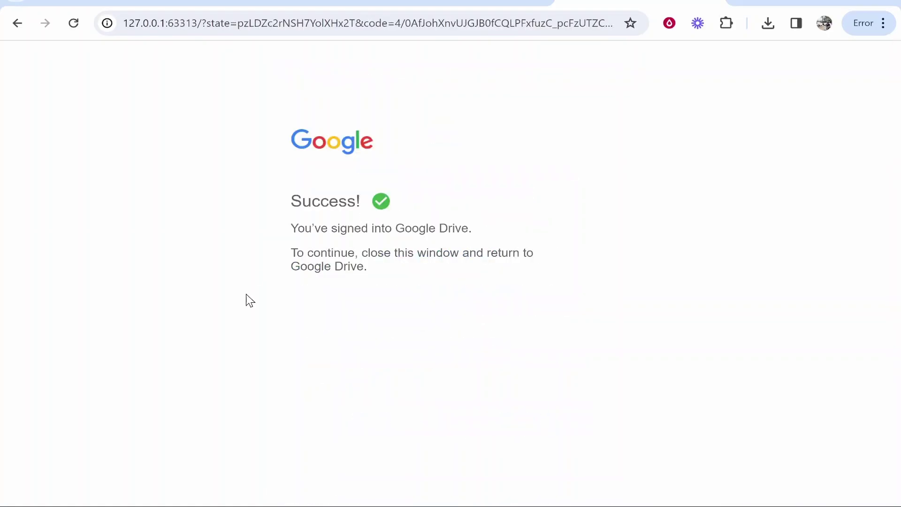
pyautogui.click(813, 3)
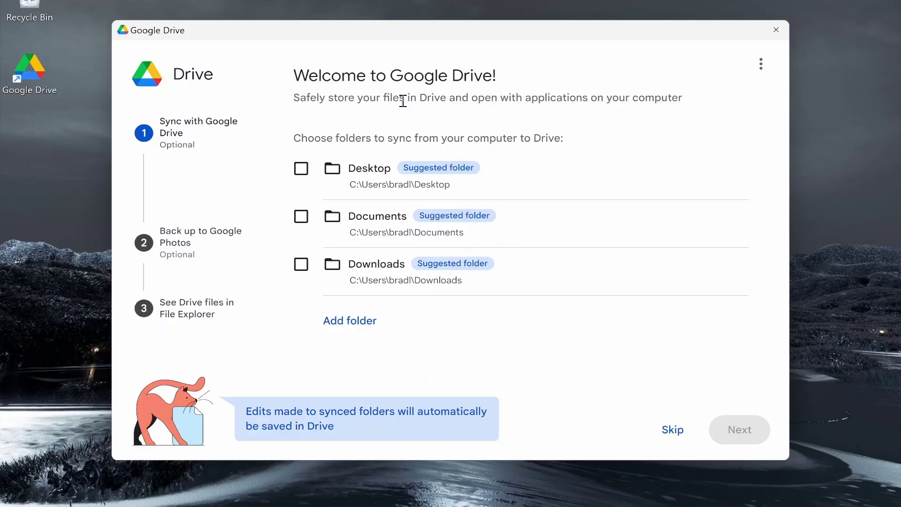
# Review the Sync with Google Drive page's welcome text and folder-choice instructions
pyautogui.moveTo(419, 99); pyautogui.dragTo(704, 96)
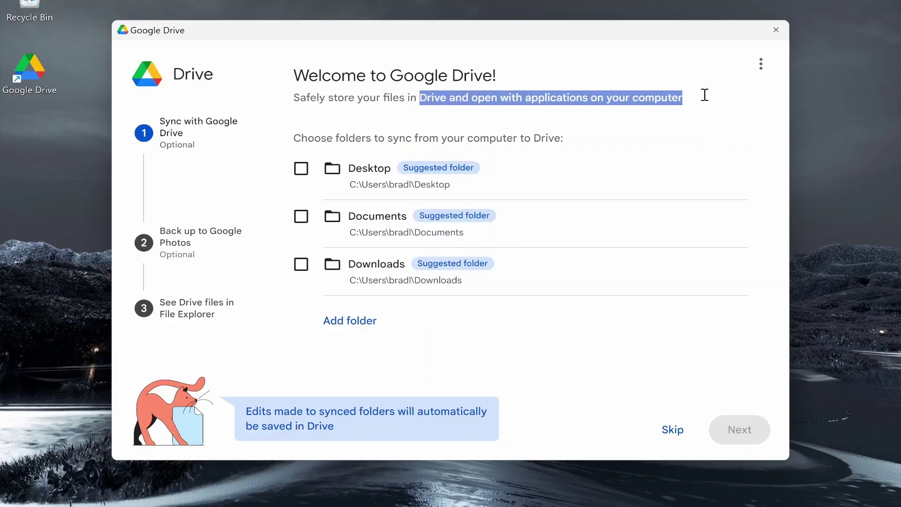
pyautogui.click(696, 96)
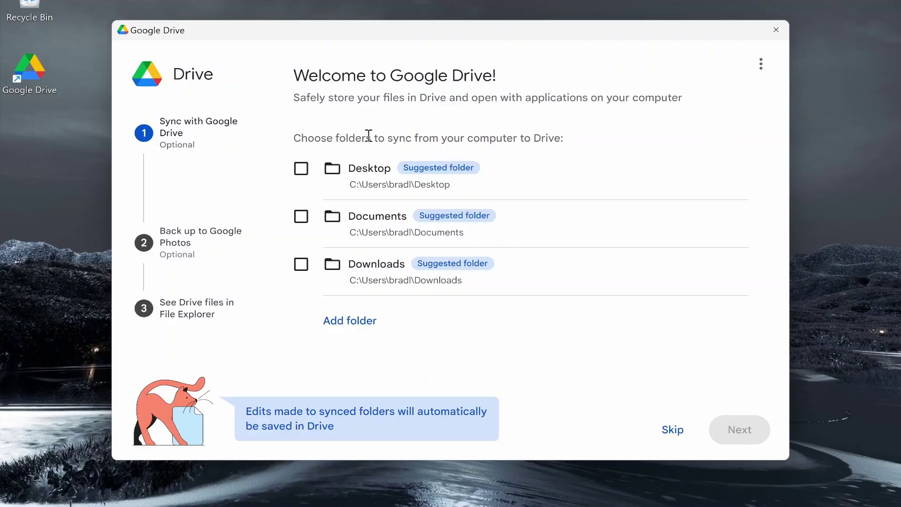
pyautogui.moveTo(369, 135); pyautogui.dragTo(561, 136)
pyautogui.click(562, 134)
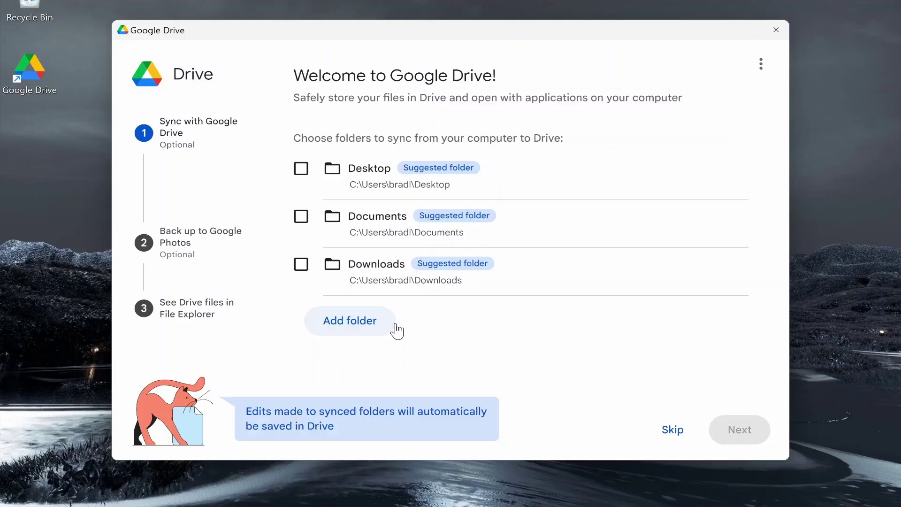
# Create a folder named 'Google Drive' inside Documents and select it for syncing
pyautogui.click(376, 322)
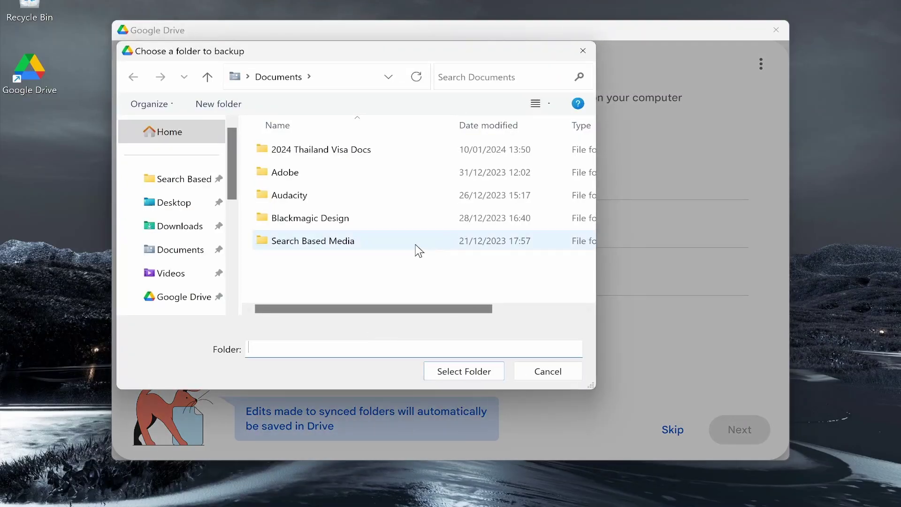
pyautogui.click(249, 108)
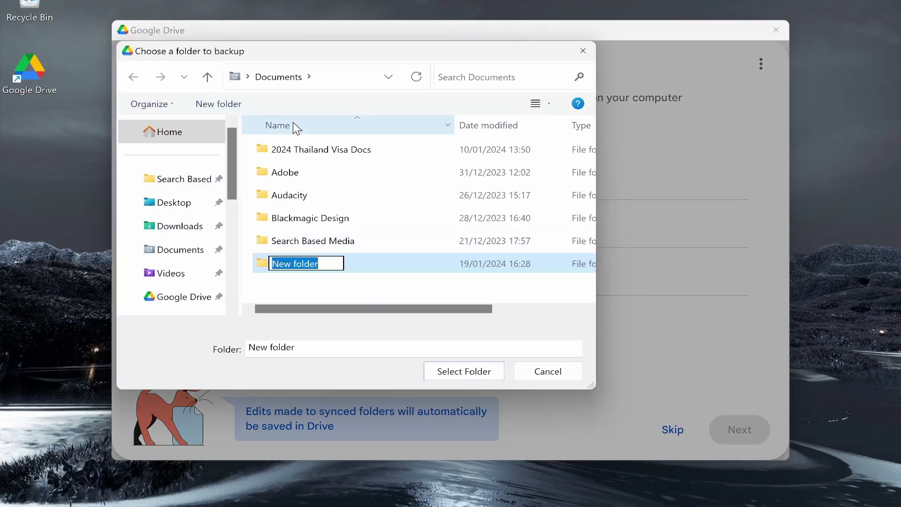
pyautogui.write('Goo')
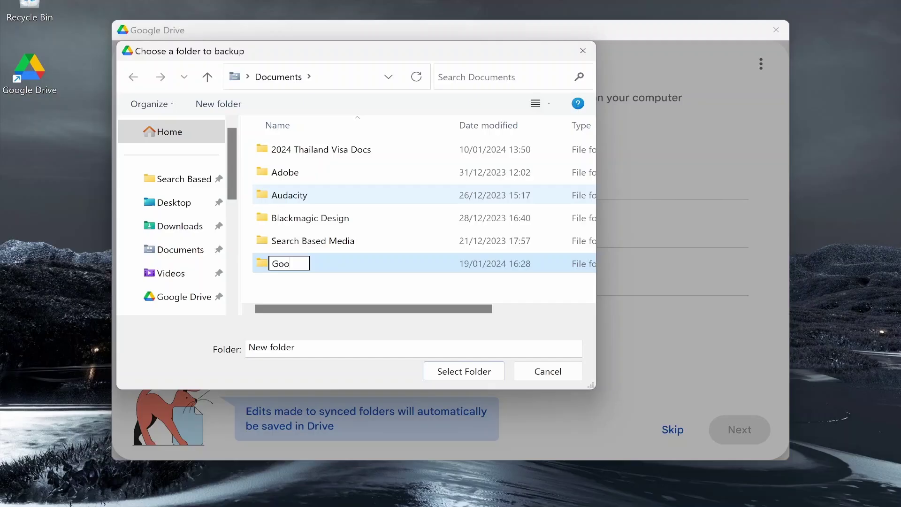
pyautogui.write('gle DRIVE')
pyautogui.press('BackSpace')
pyautogui.press('BackSpace')
pyautogui.press('BackSpace')
pyautogui.press('BackSpace')
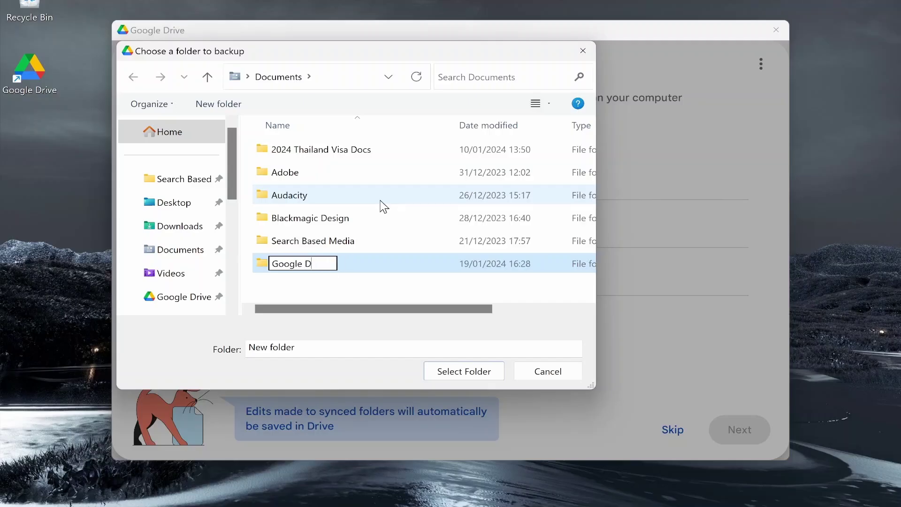
pyautogui.write('rive')
pyautogui.press('Return')
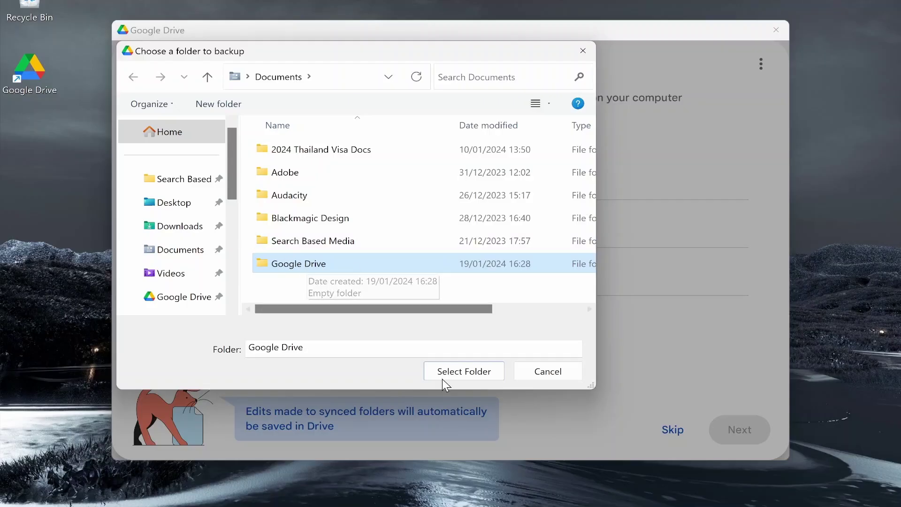
pyautogui.click(465, 373)
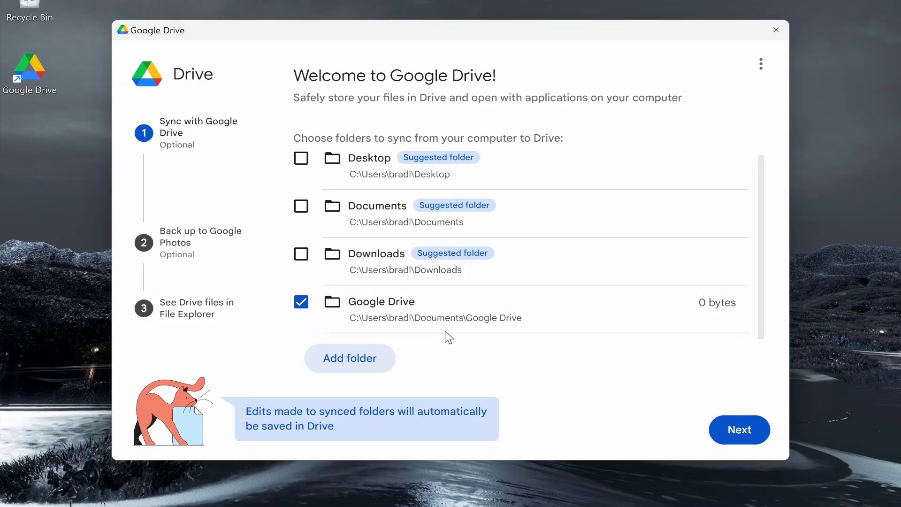
# Step through the remaining setup screens, skipping Google Photos backup, and finish with Open Drive
pyautogui.click(746, 429)
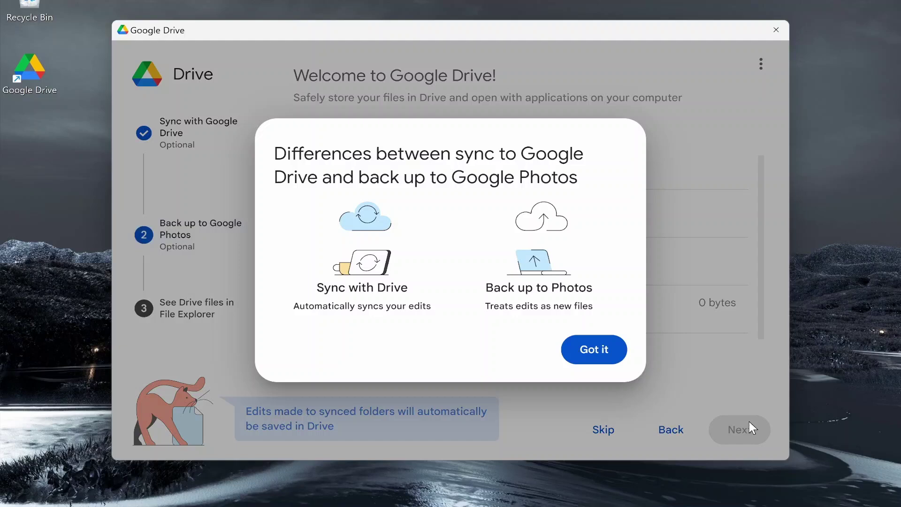
pyautogui.click(594, 349)
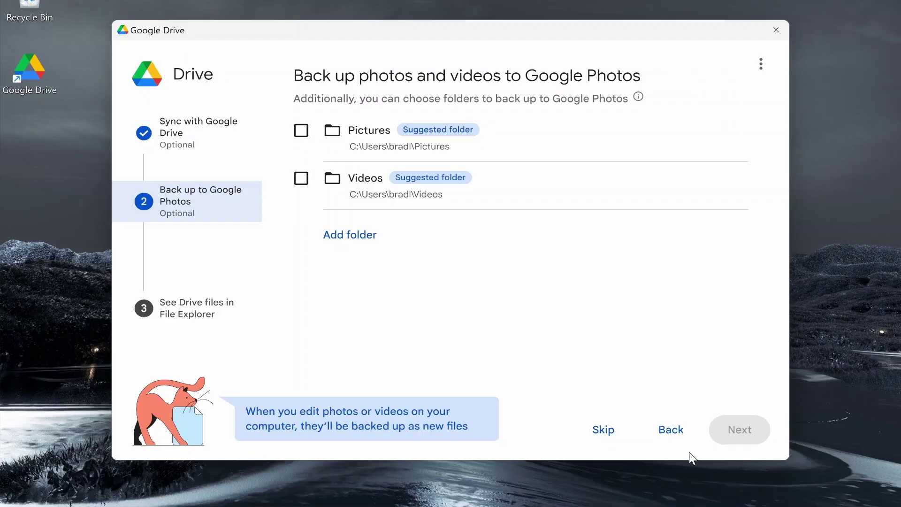
pyautogui.click(605, 434)
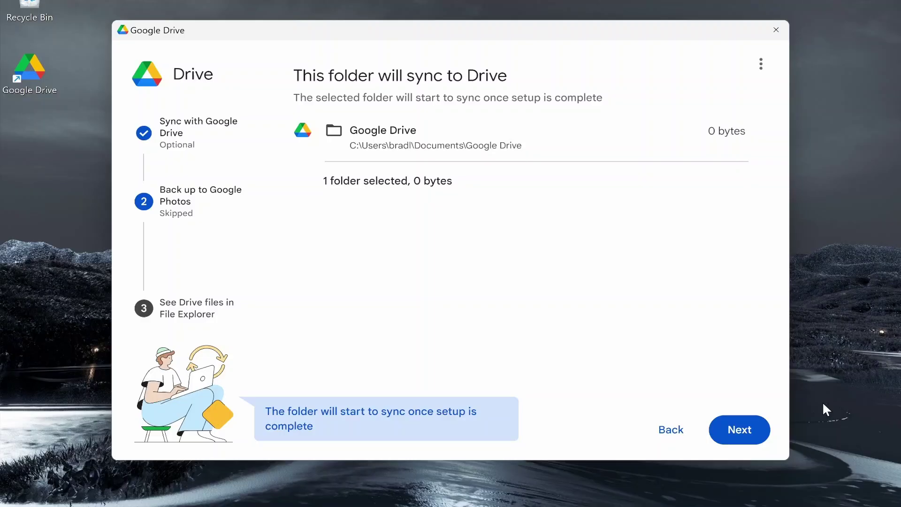
pyautogui.click(743, 437)
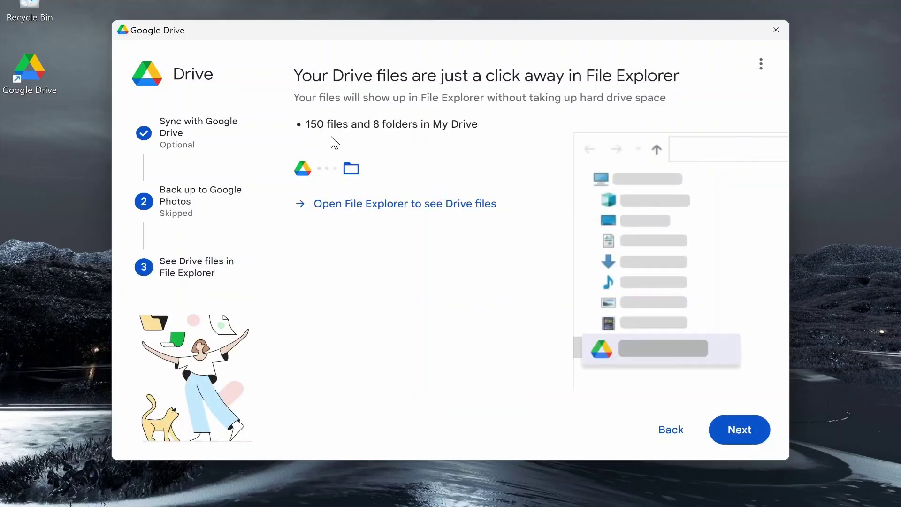
pyautogui.click(757, 443)
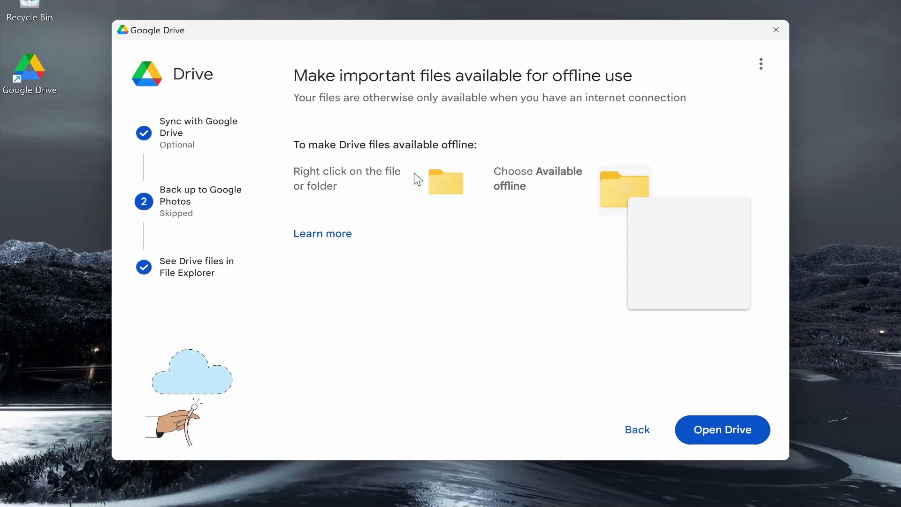
pyautogui.moveTo(521, 170); pyautogui.dragTo(554, 171)
pyautogui.click(722, 428)
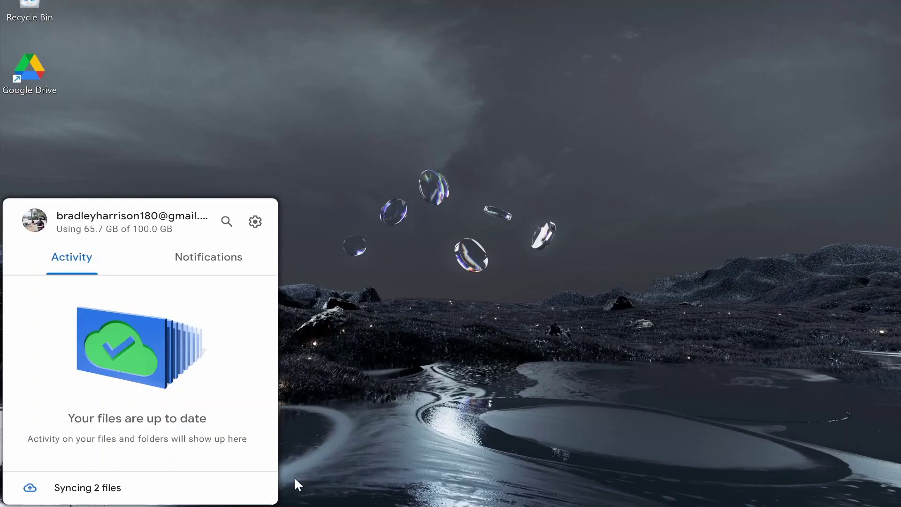
# Open File Explorer on Documents and enter the empty Google Drive folder
pyautogui.click(416, 500)
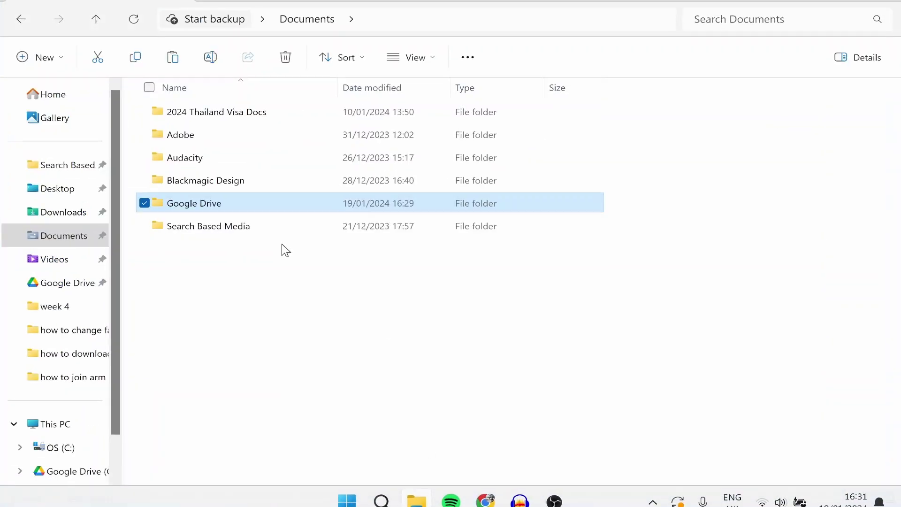
pyautogui.press('F11')
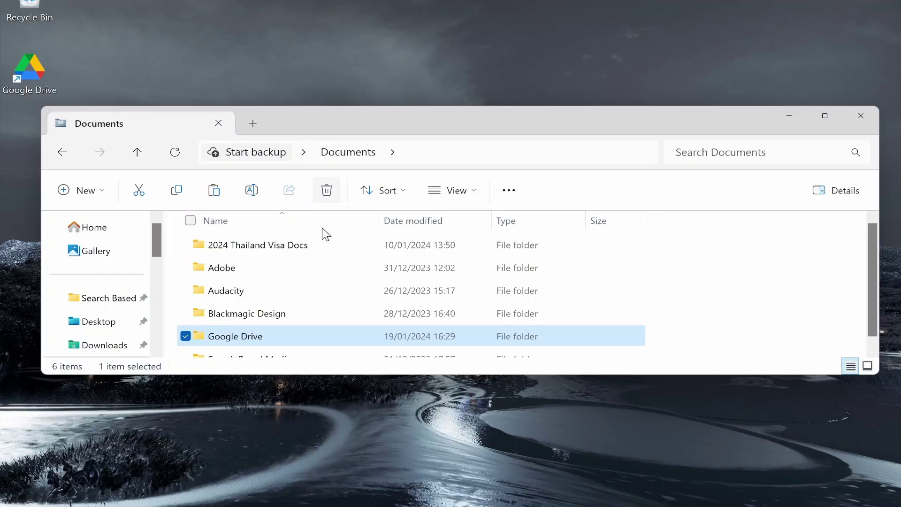
pyautogui.doubleClick(257, 340)
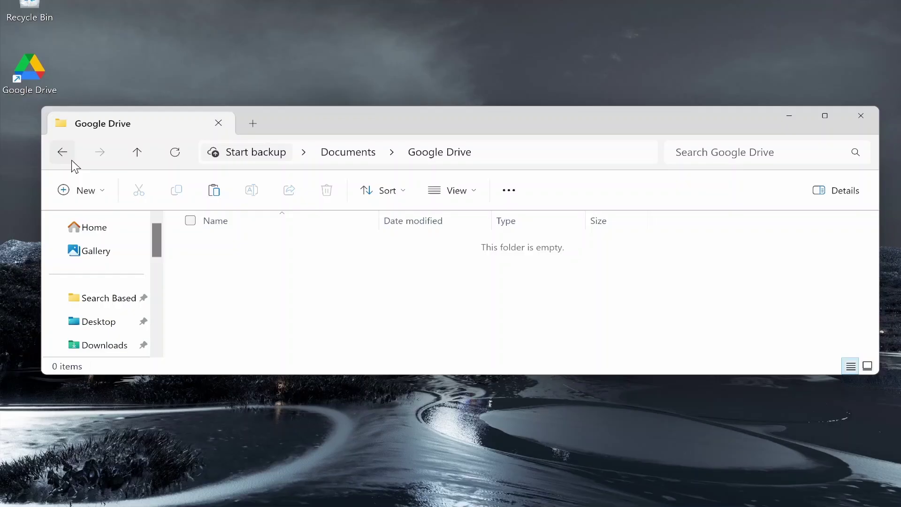
# Create a new folder named 'Test' inside Google Drive and open it
pyautogui.rightClick(298, 278)
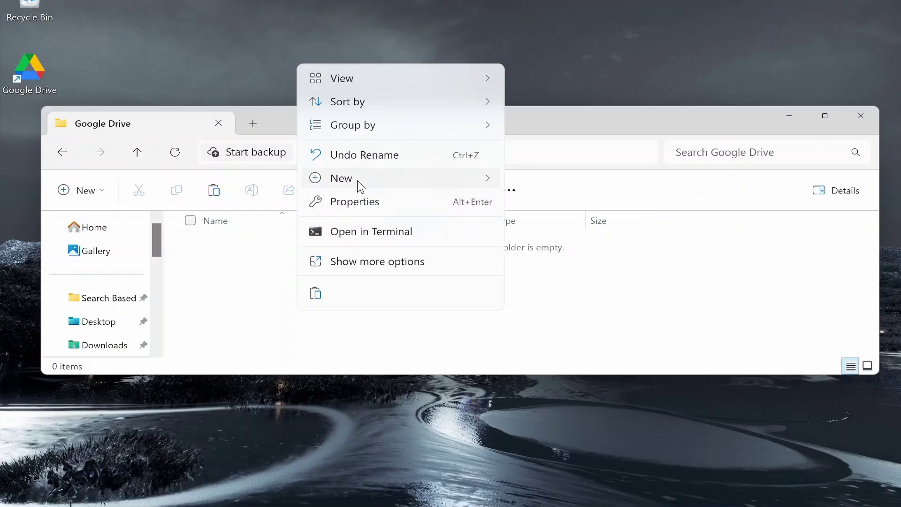
pyautogui.moveTo(466, 188)
pyautogui.click(552, 180)
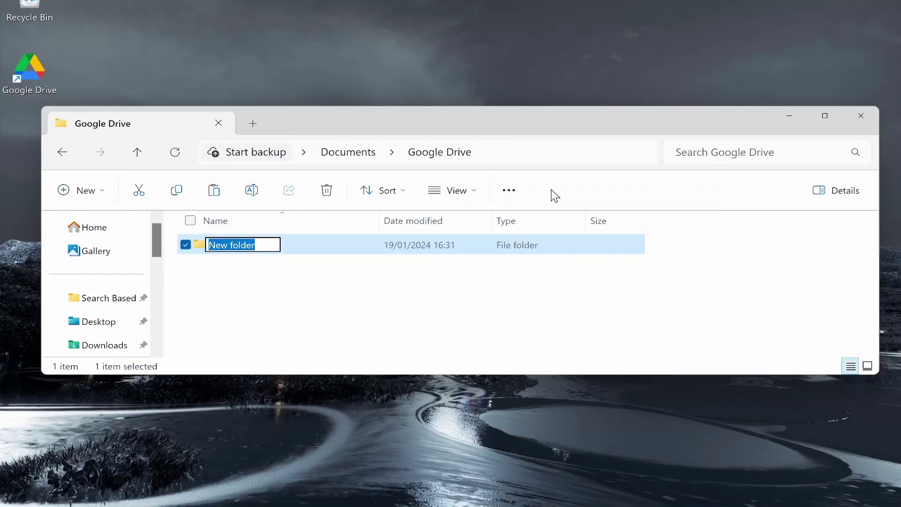
pyautogui.write('Test')
pyautogui.press('Return')
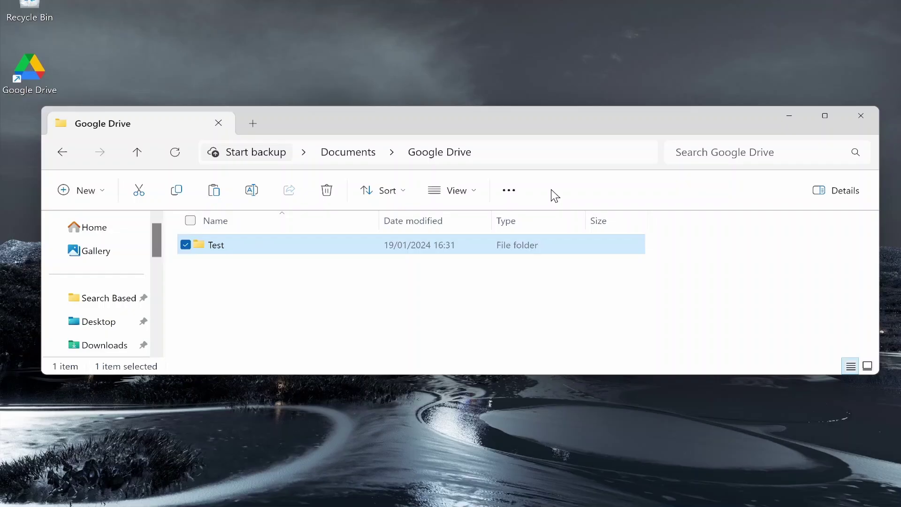
pyautogui.doubleClick(279, 246)
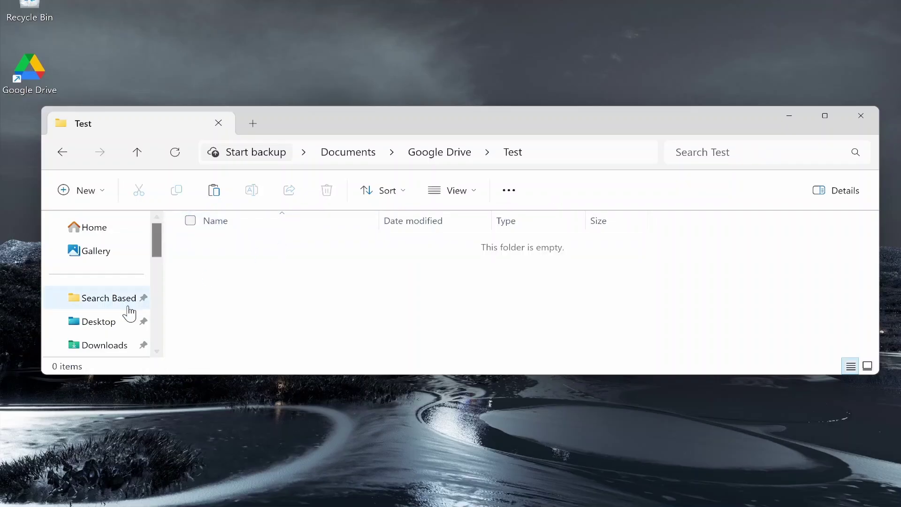
pyautogui.scroll(-3, 126, 312)
pyautogui.click(112, 224)
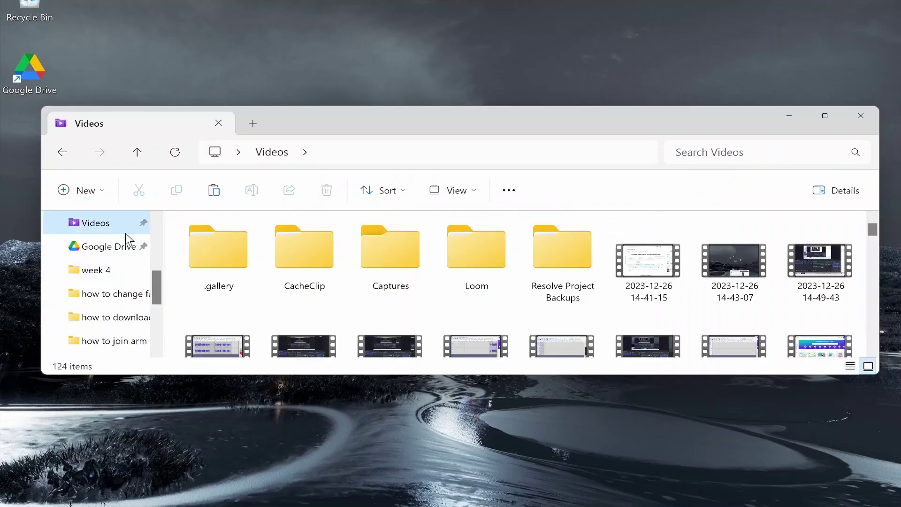
pyautogui.click(702, 260)
pyautogui.rightClick(754, 265)
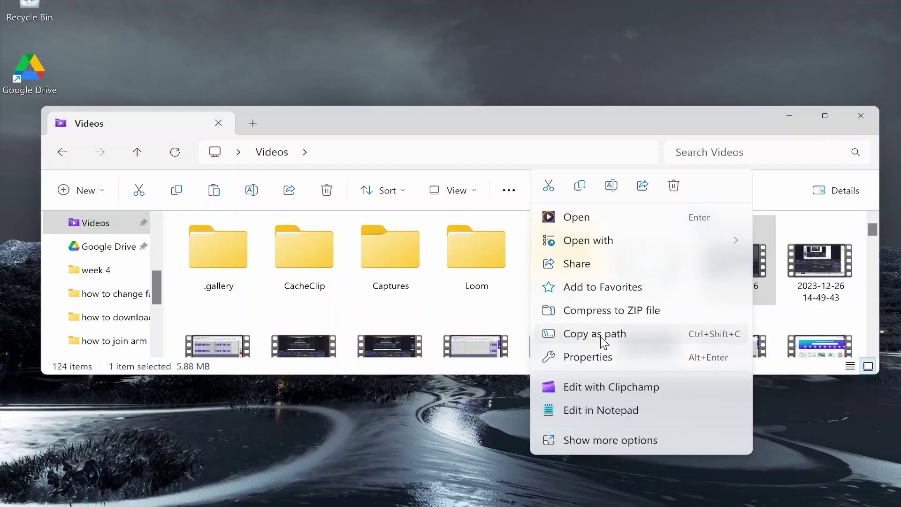
pyautogui.click(580, 186)
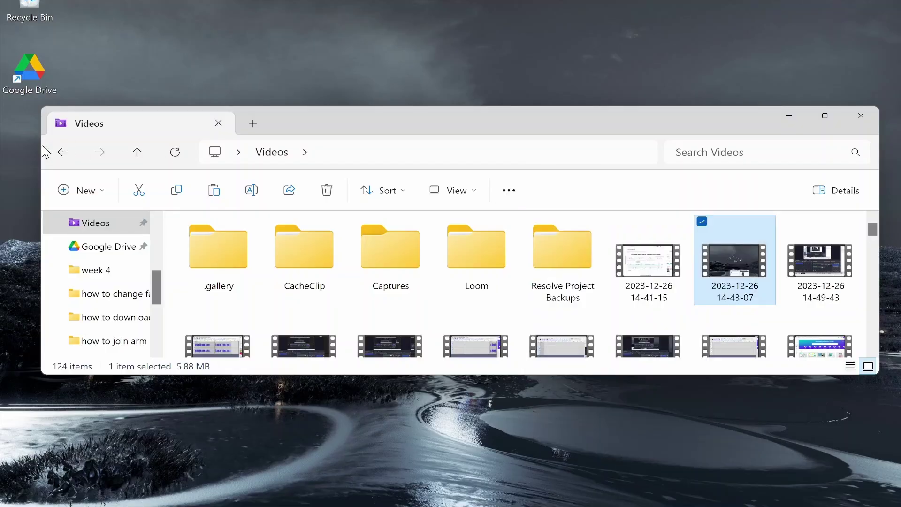
pyautogui.click(62, 152)
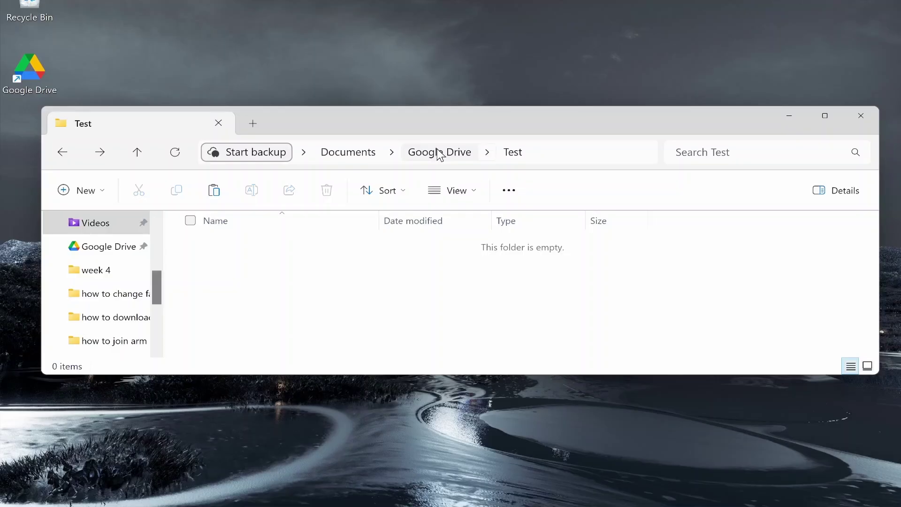
pyautogui.rightClick(500, 310)
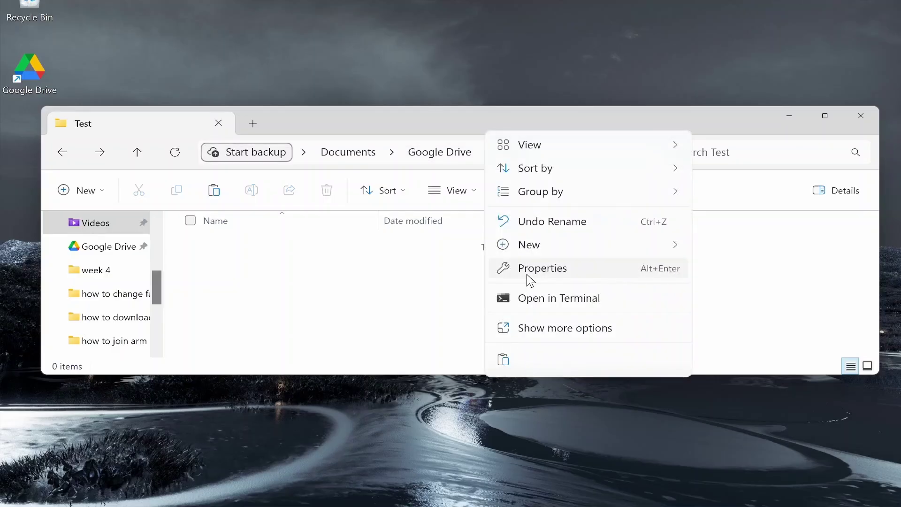
pyautogui.click(503, 360)
pyautogui.click(375, 292)
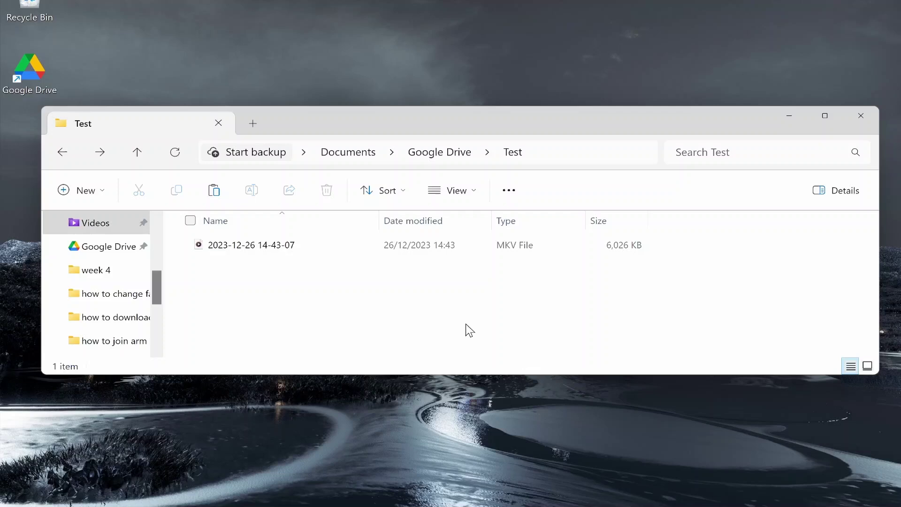
pyautogui.moveTo(495, 490)
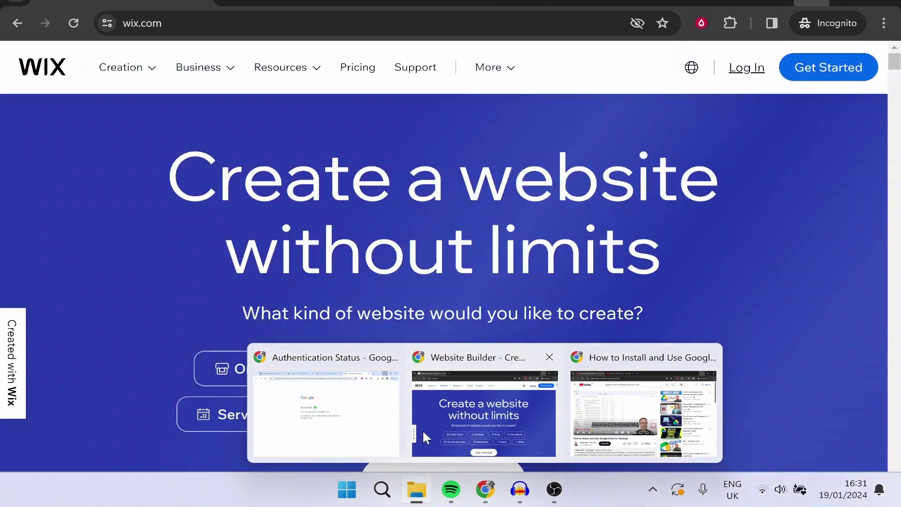
pyautogui.click(333, 415)
pyautogui.click(291, 3)
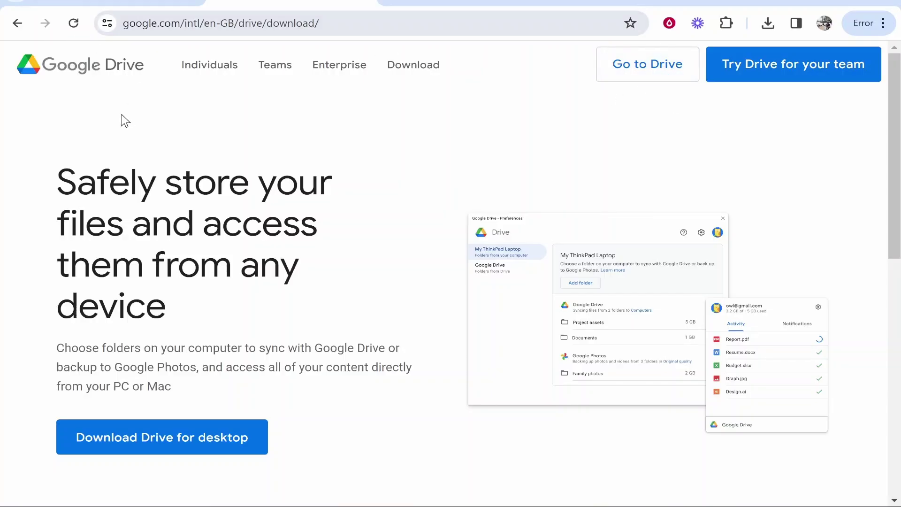
pyautogui.click(647, 79)
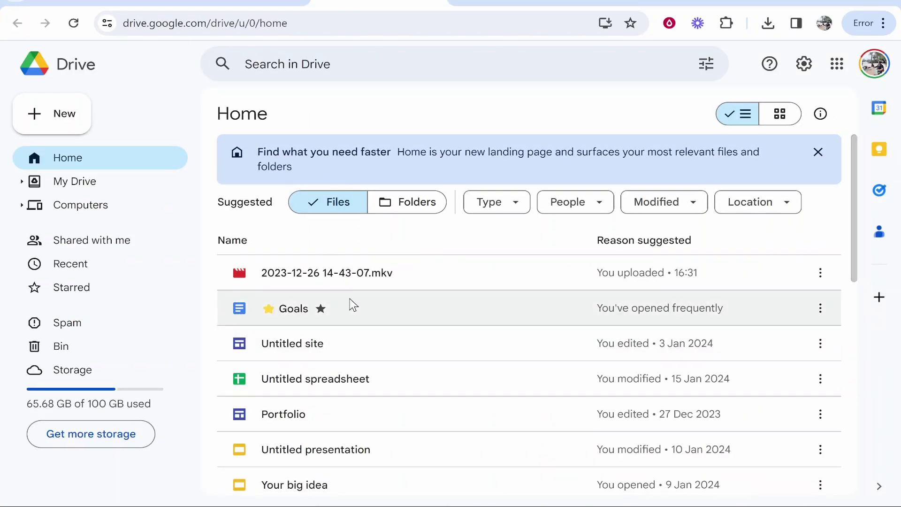
pyautogui.click(74, 181)
pyautogui.click(68, 213)
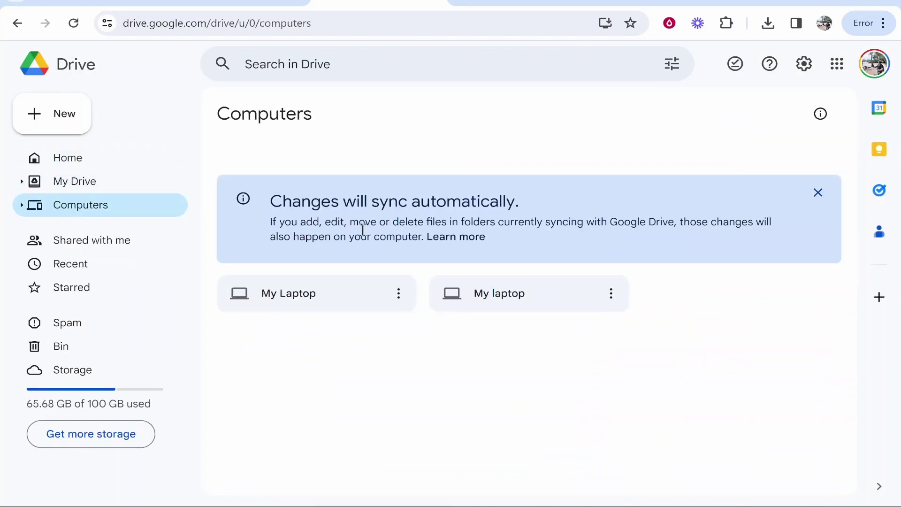
pyautogui.doubleClick(331, 301)
pyautogui.click(291, 225)
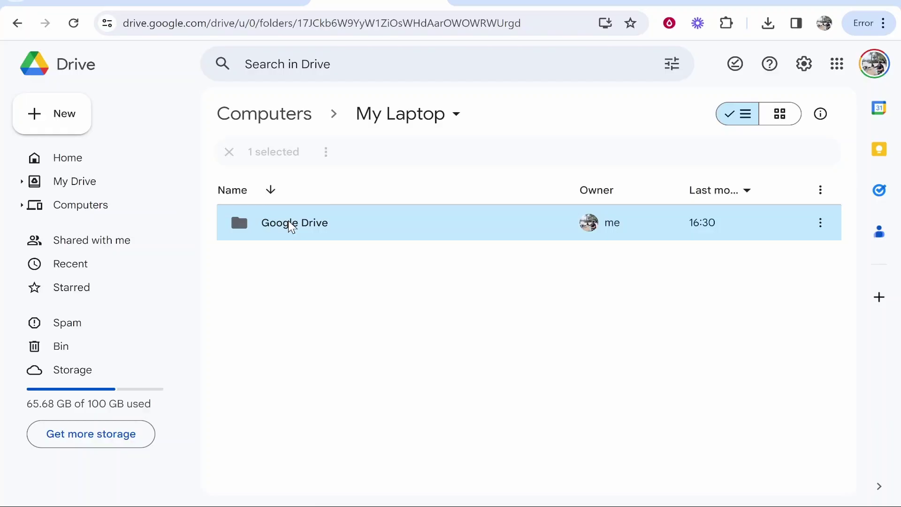
pyautogui.doubleClick(330, 228)
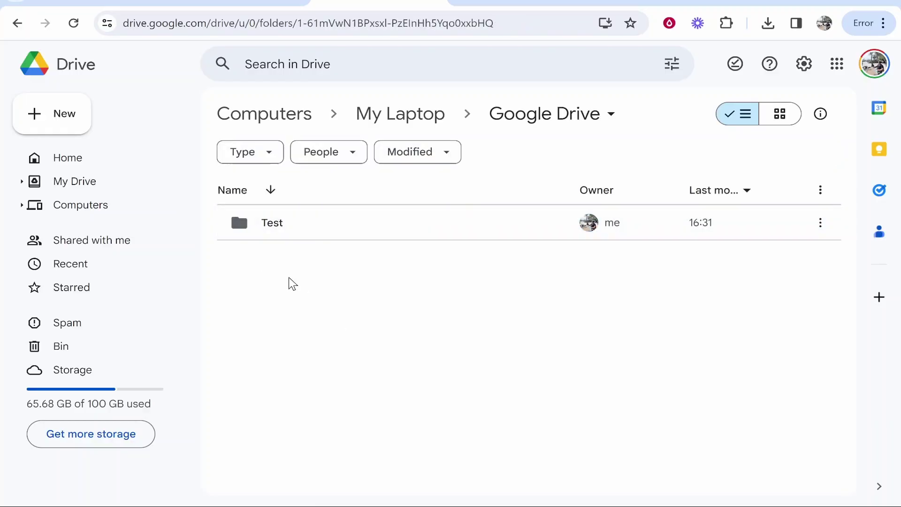
pyautogui.doubleClick(321, 225)
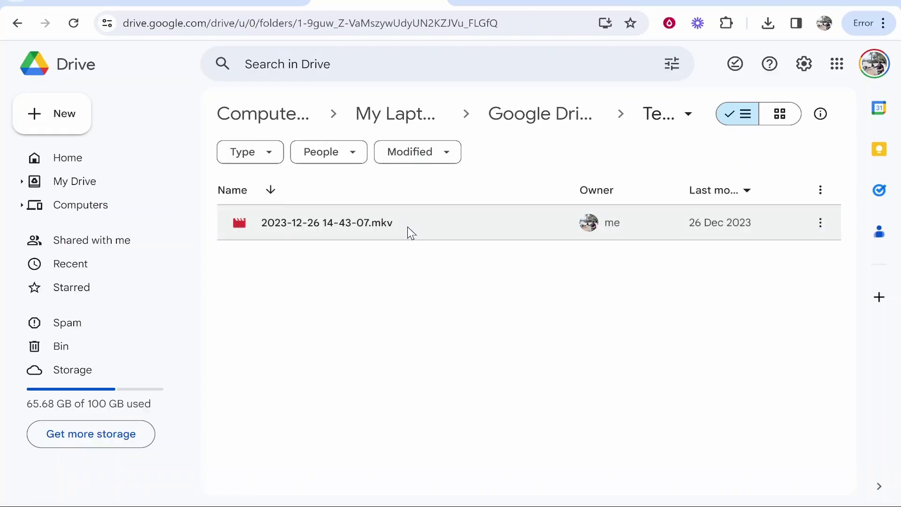
pyautogui.click(339, 227)
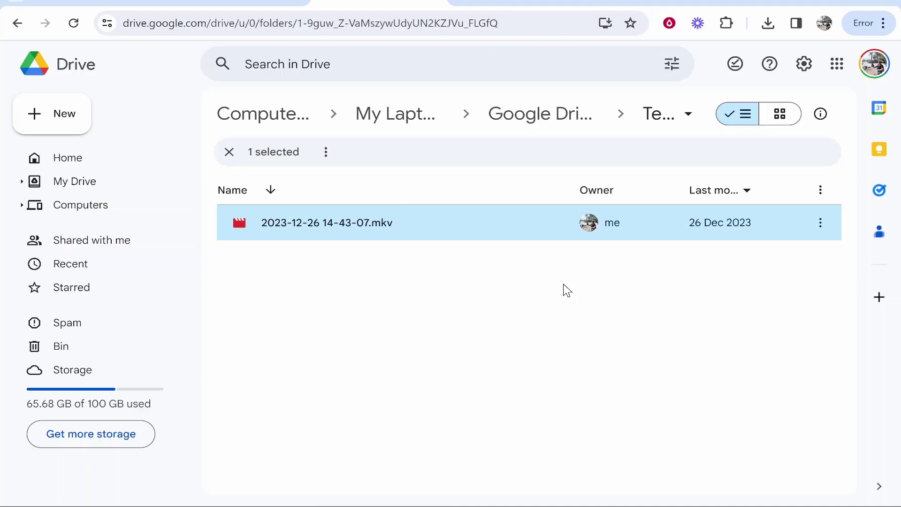
pyautogui.click(478, 291)
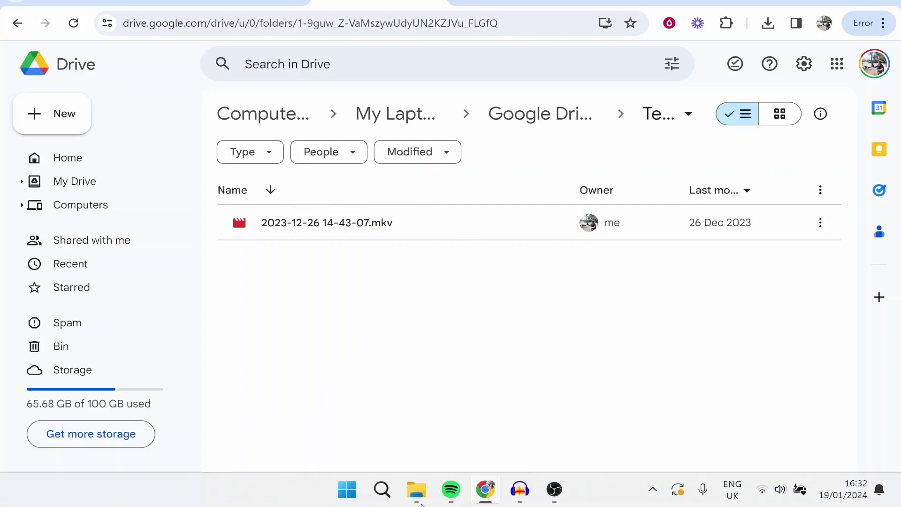
pyautogui.click(421, 238)
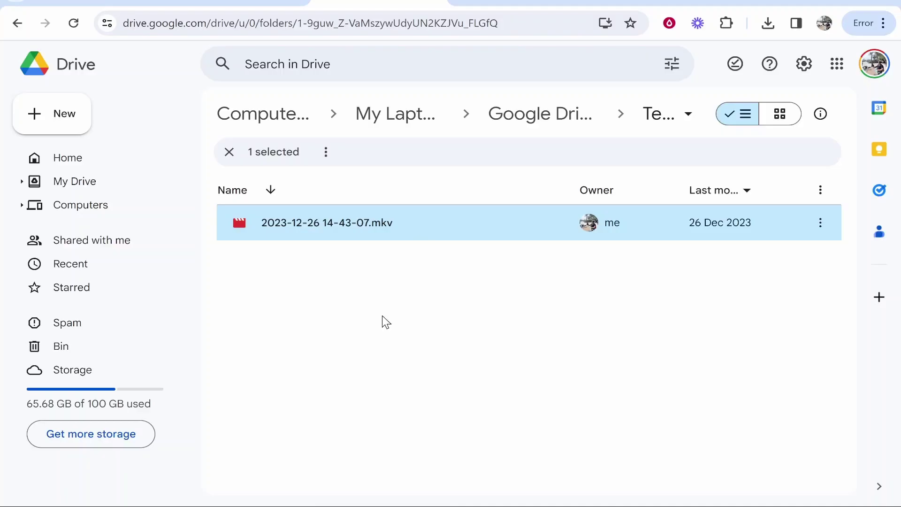
pyautogui.press('Delete')
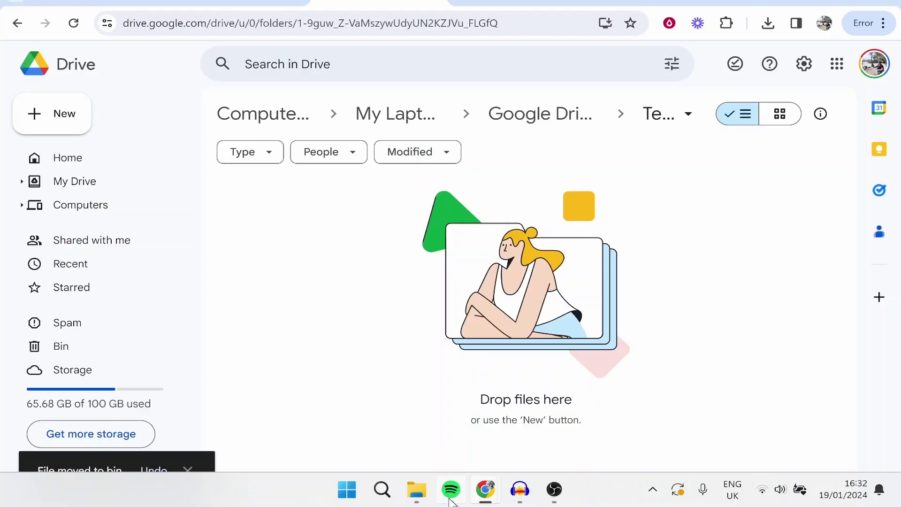
# Check that the local Test folder in File Explorer is now empty, then go up to Google Drive
pyautogui.click(445, 496)
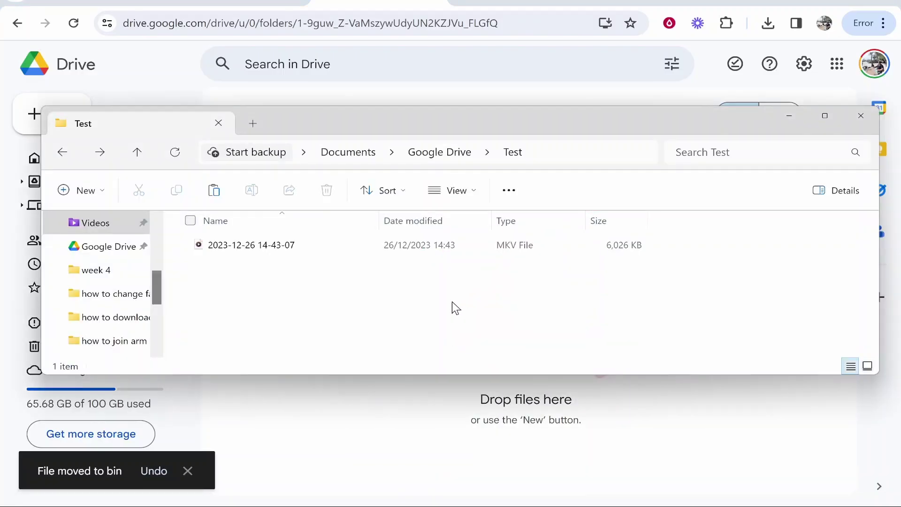
pyautogui.hotkey('ctrl', 'v')
pyautogui.click(449, 185)
pyautogui.click(395, 442)
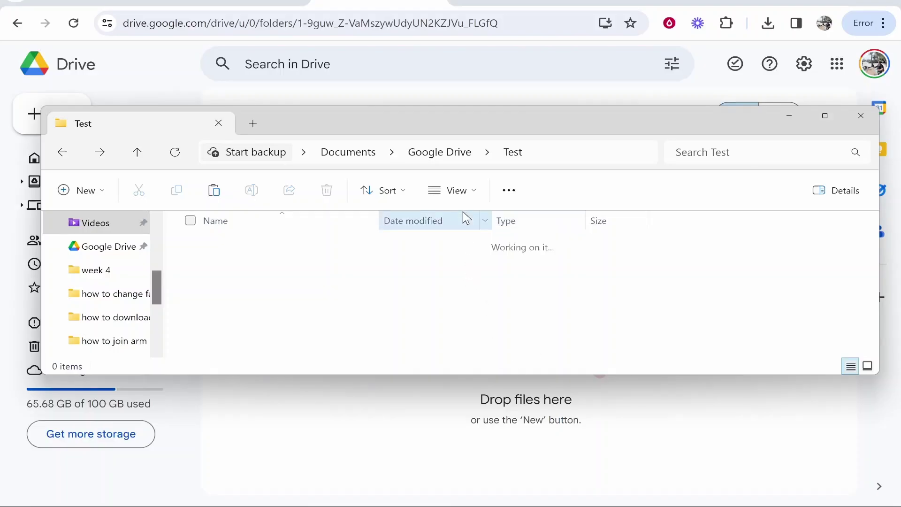
pyautogui.click(444, 155)
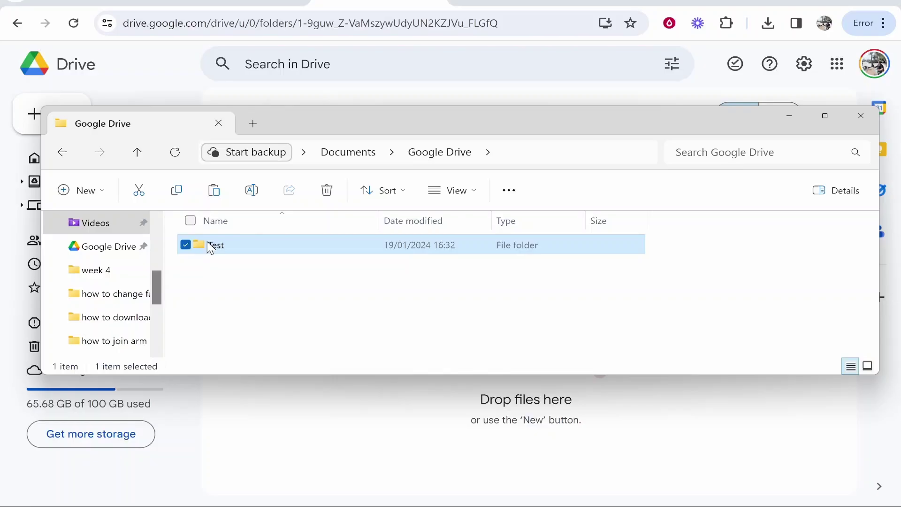
# Show Drive for desktop's activity: the mkv moved to trash and 'Everything is up to date'
pyautogui.click(788, 115)
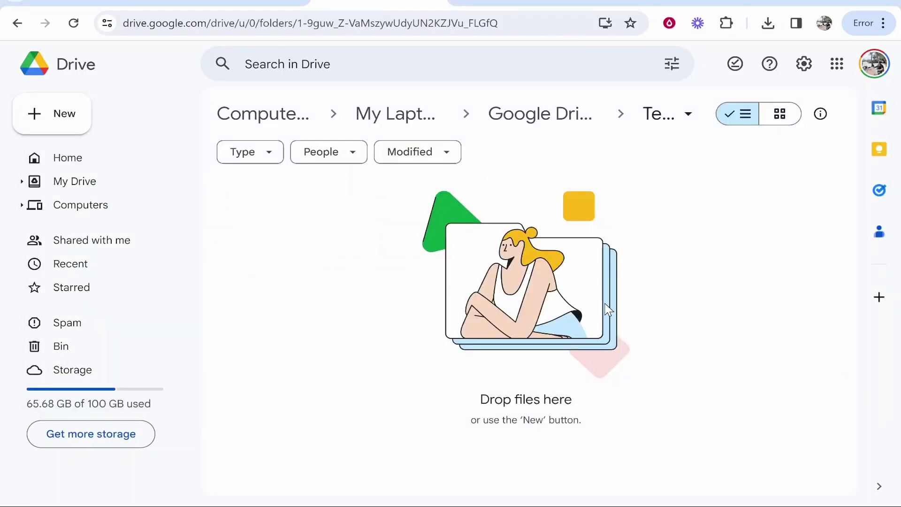
pyautogui.moveTo(741, 502)
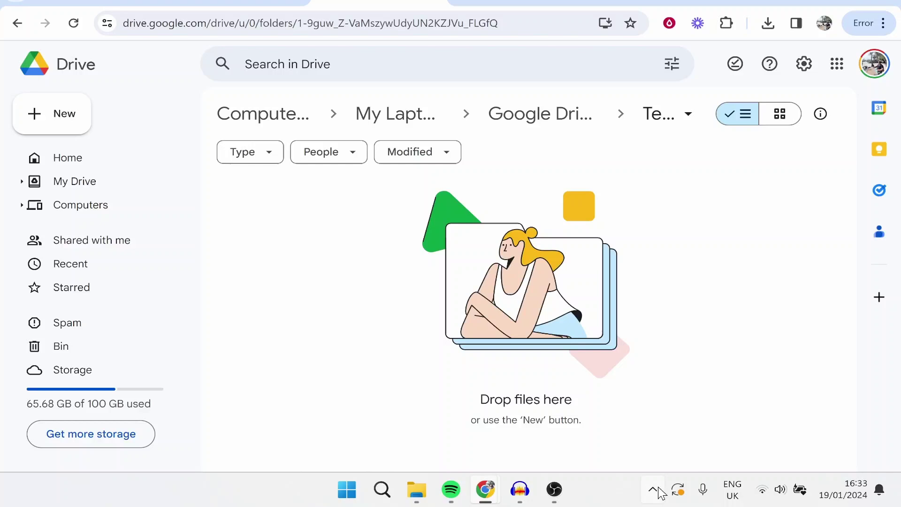
pyautogui.click(653, 490)
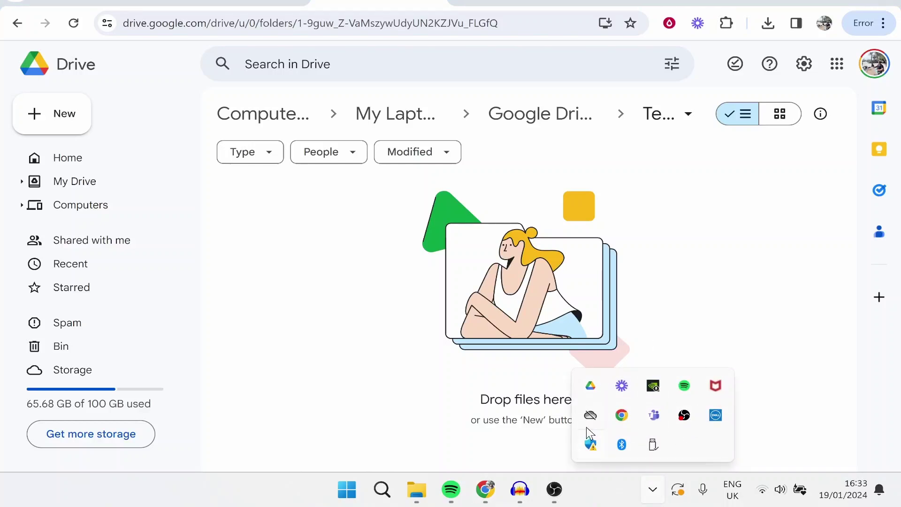
pyautogui.click(593, 391)
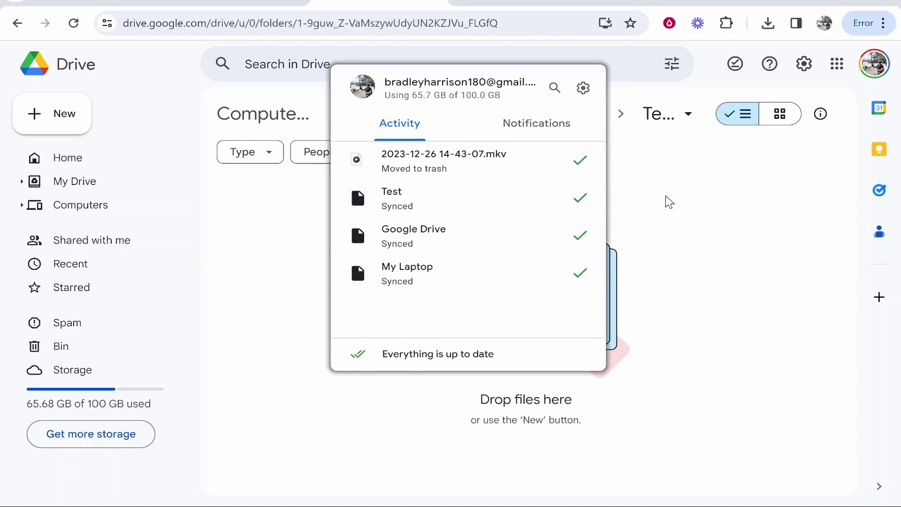
pyautogui.moveTo(380, 354); pyautogui.dragTo(686, 320)
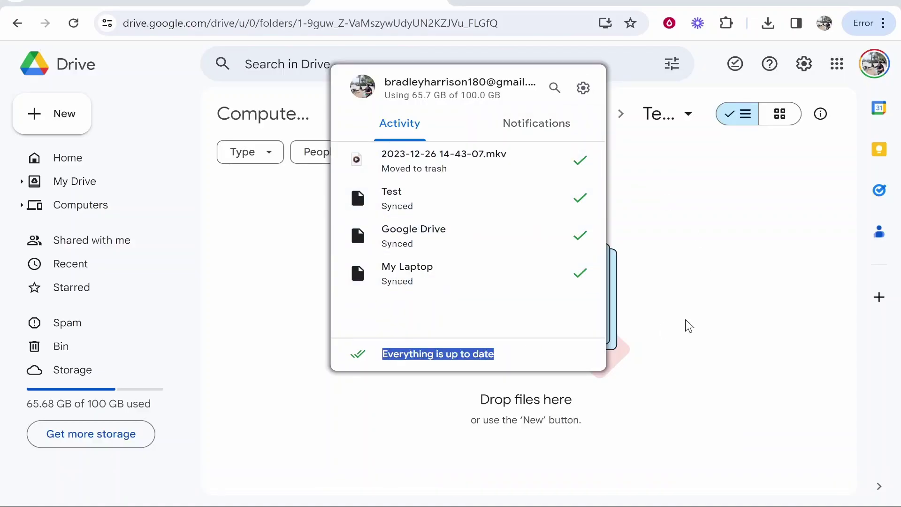